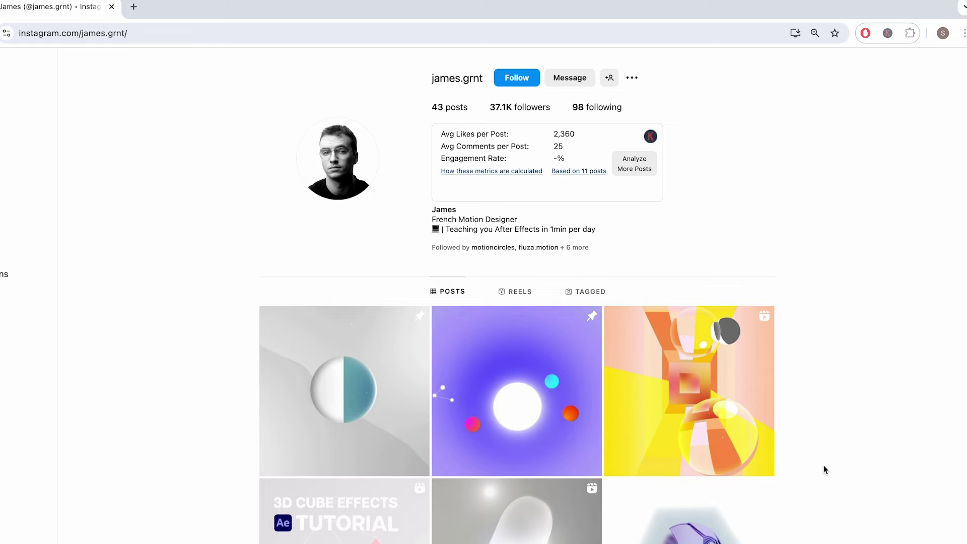
pyautogui.scroll(-9, 824, 467)
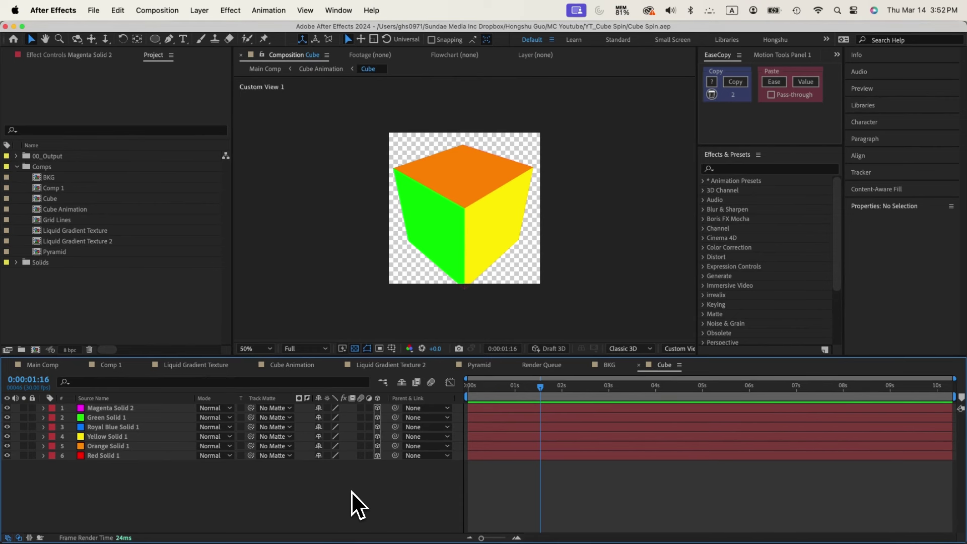
# Create a new composition named Cube, 1080 px wide and 1080 px high.
pyautogui.click(35, 349)
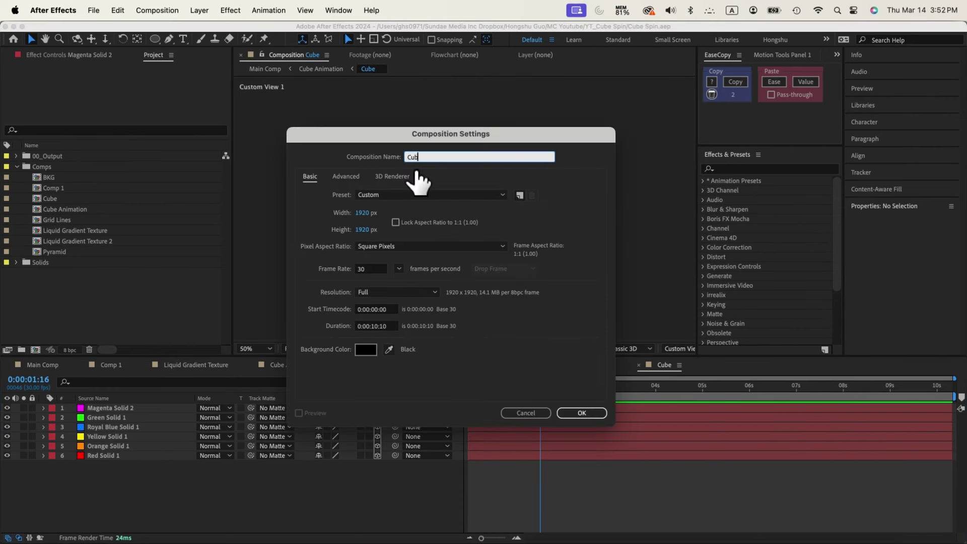
pyautogui.click(363, 213)
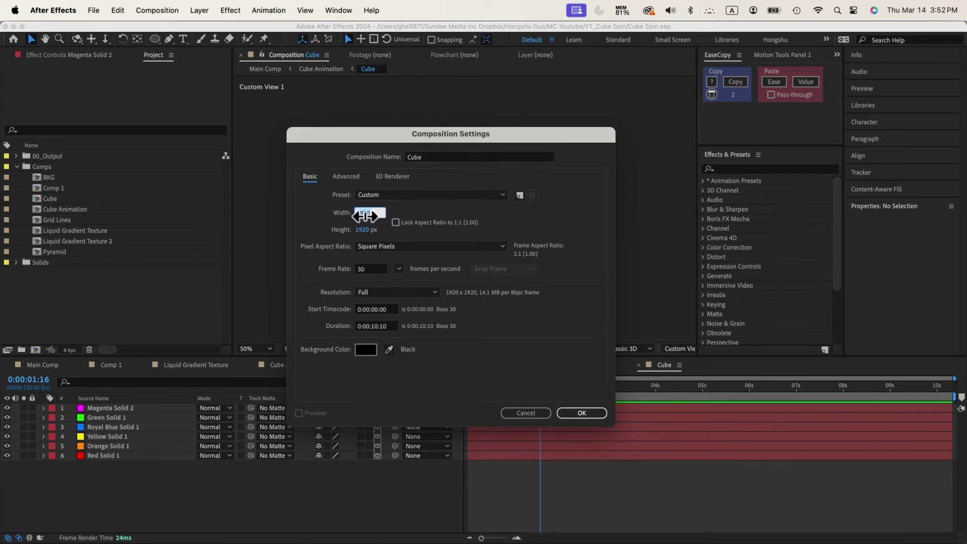
pyautogui.write('1080')
pyautogui.press('Tab')
pyautogui.write('1080')
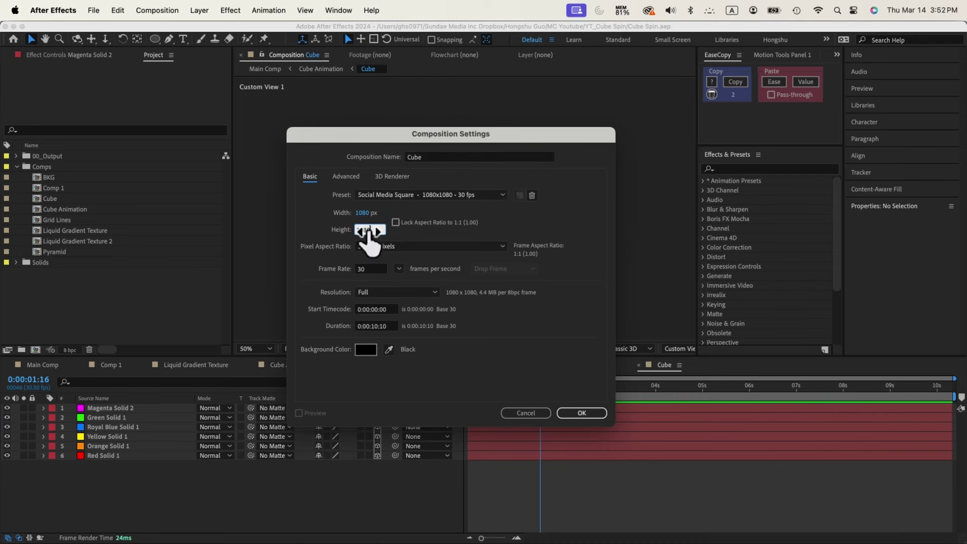
pyautogui.click(575, 412)
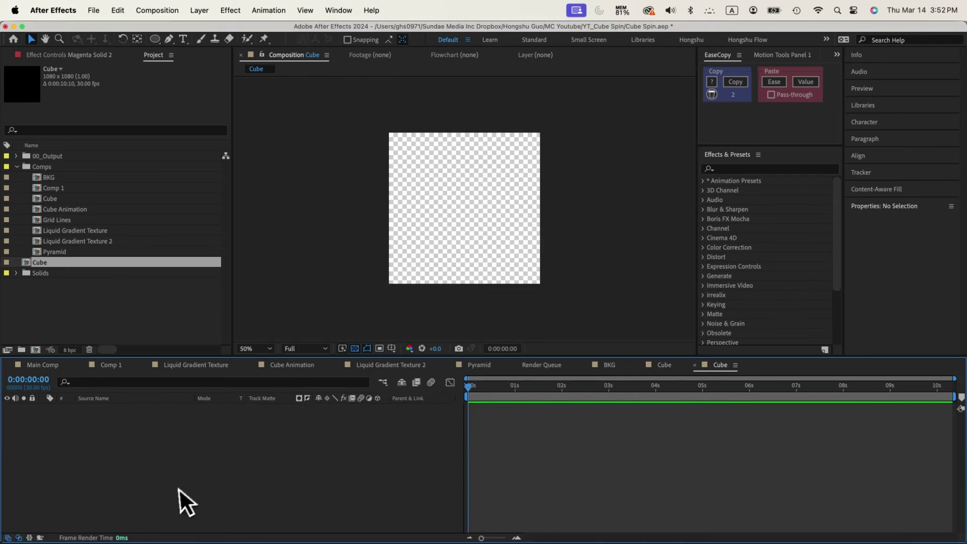
# Add a blue solid layer filling the Cube composition.
pyautogui.click(211, 17)
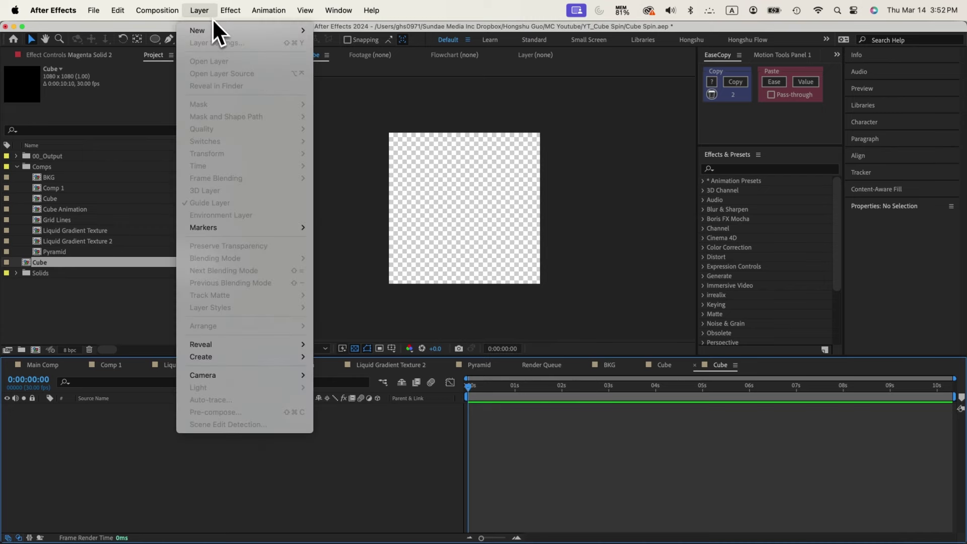
pyautogui.moveTo(215, 31)
pyautogui.click(331, 44)
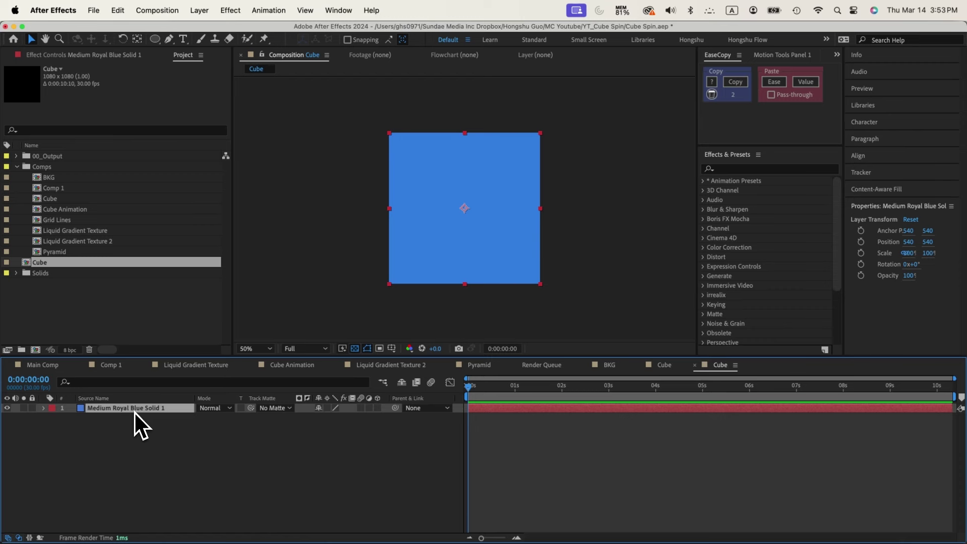
# Duplicate the blue solid until the composition holds six identical layers.
pyautogui.press('super+d')
pyautogui.press('super+d')
pyautogui.press('super+d')
pyautogui.press('super+d')
pyautogui.click(138, 446)
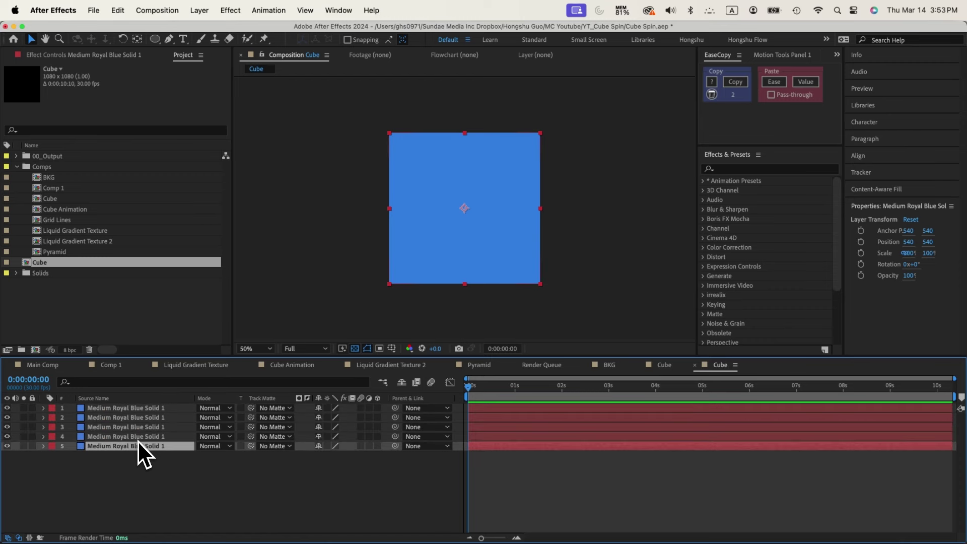
pyautogui.moveTo(137, 441); pyautogui.dragTo(140, 410)
pyautogui.press('super+d')
pyautogui.click(149, 456)
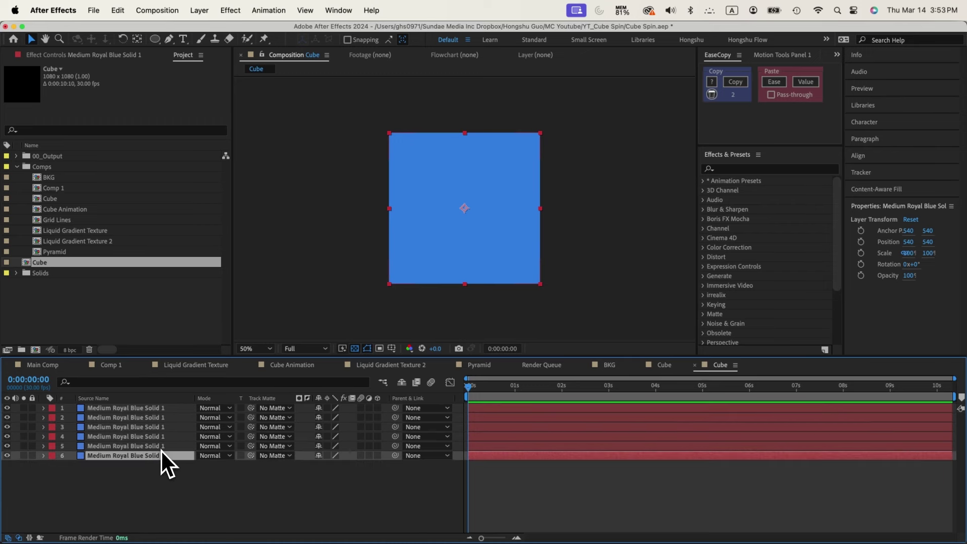
# Turn all six solids into 3D layers and view the composition from Custom View 1.
pyautogui.moveTo(379, 410); pyautogui.dragTo(377, 479)
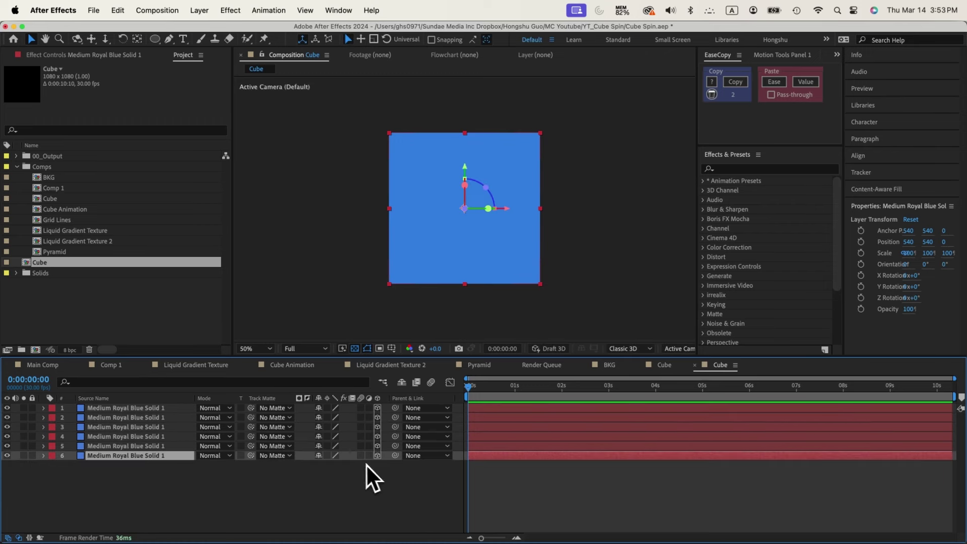
pyautogui.click(669, 352)
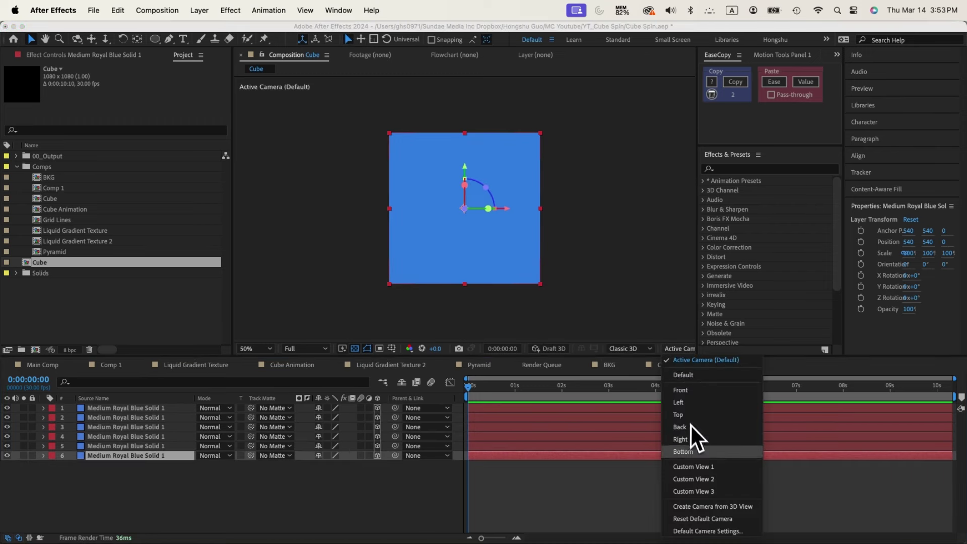
pyautogui.click(694, 470)
pyautogui.click(538, 472)
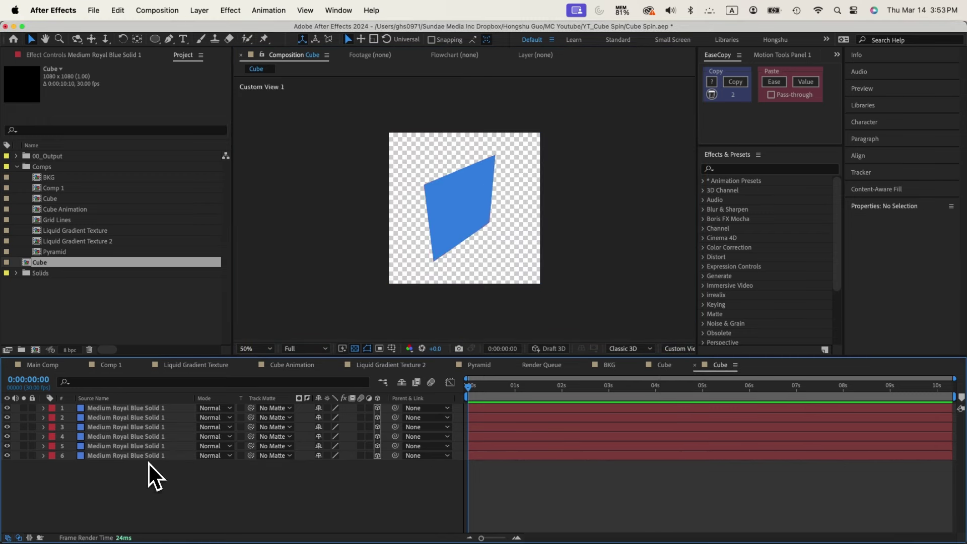
# Reveal the position and rotation properties of layer 6 and set its Y orientation to 90°.
pyautogui.click(161, 456)
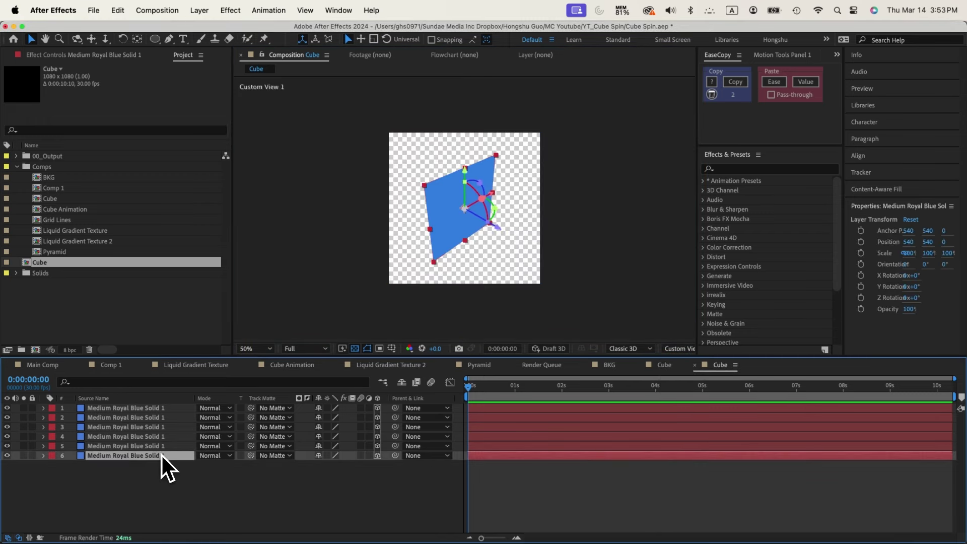
pyautogui.press('p')
pyautogui.hotkey('shift', 'r')
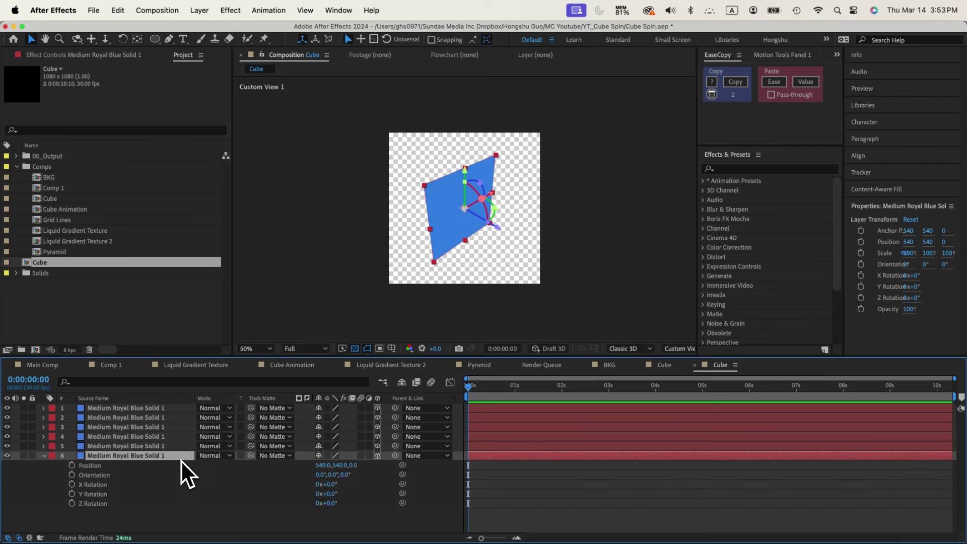
pyautogui.moveTo(334, 475); pyautogui.dragTo(346, 477)
pyautogui.press('super+z')
pyautogui.click(341, 475)
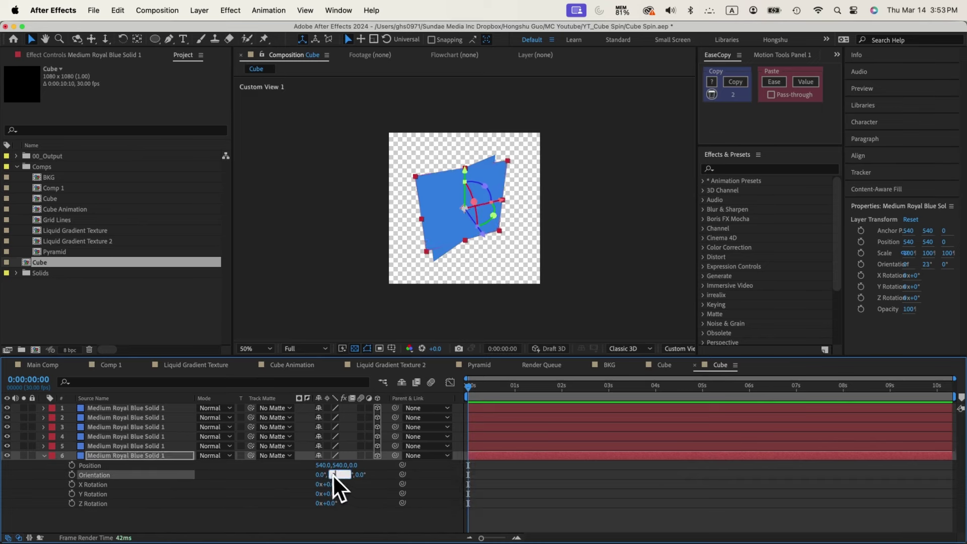
pyautogui.write('90')
pyautogui.press('Return')
# Set the Y orientation of layer 5 to 90°.
pyautogui.press('super+Up')
pyautogui.press('r')
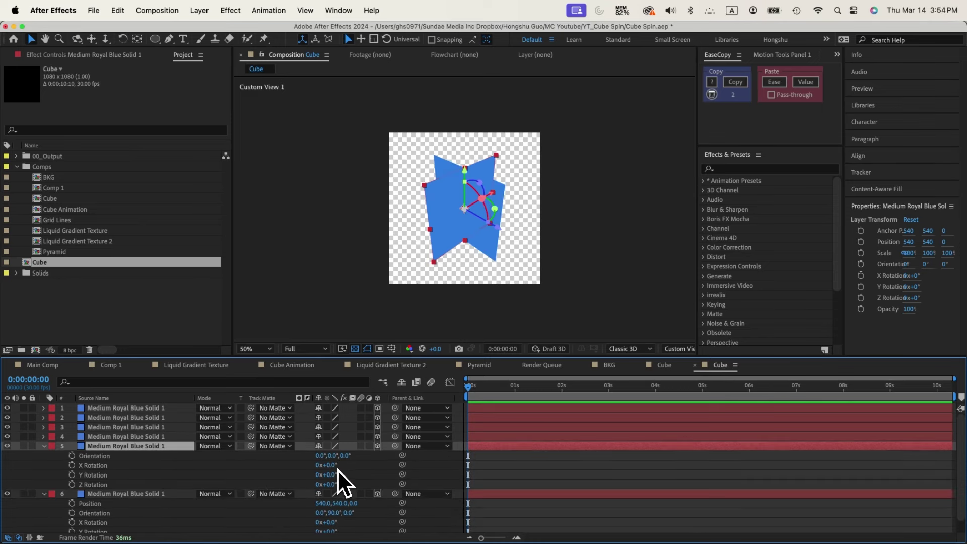
pyautogui.click(332, 456)
pyautogui.click(367, 471)
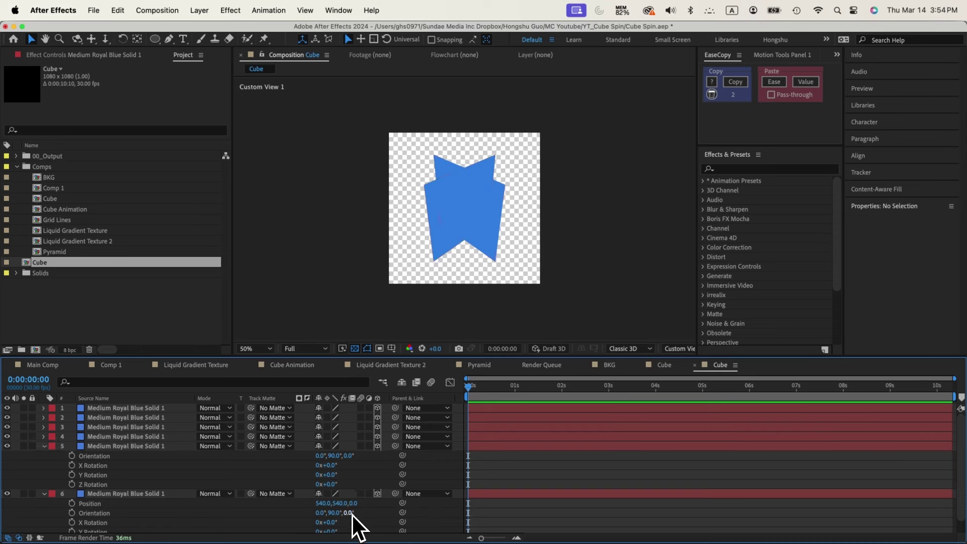
pyautogui.moveTo(352, 503)
pyautogui.mouseDown()
pyautogui.moveTo(383, 503)
pyautogui.moveTo(367, 503)
pyautogui.mouseUp()
pyautogui.press('super+z')
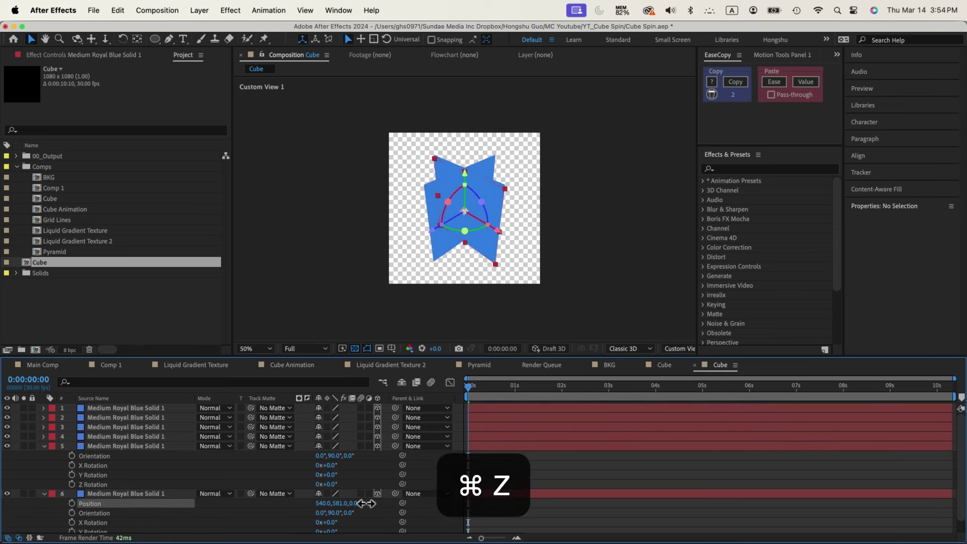
pyautogui.press('super+z')
pyautogui.press('super+shift+z')
pyautogui.press('super+z')
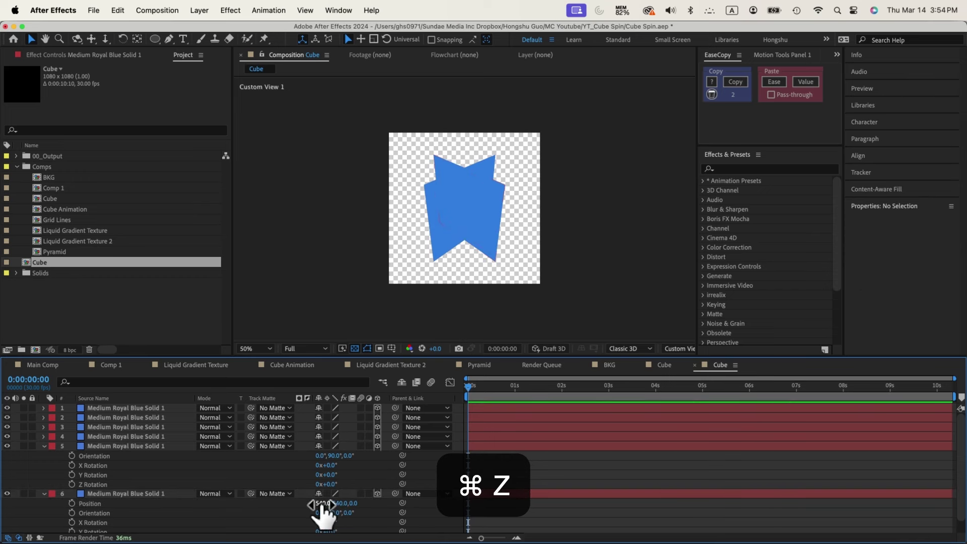
# Set the X position of layer 6 to 1080 so it forms one side of the cube.
pyautogui.click(322, 504)
pyautogui.write('1080')
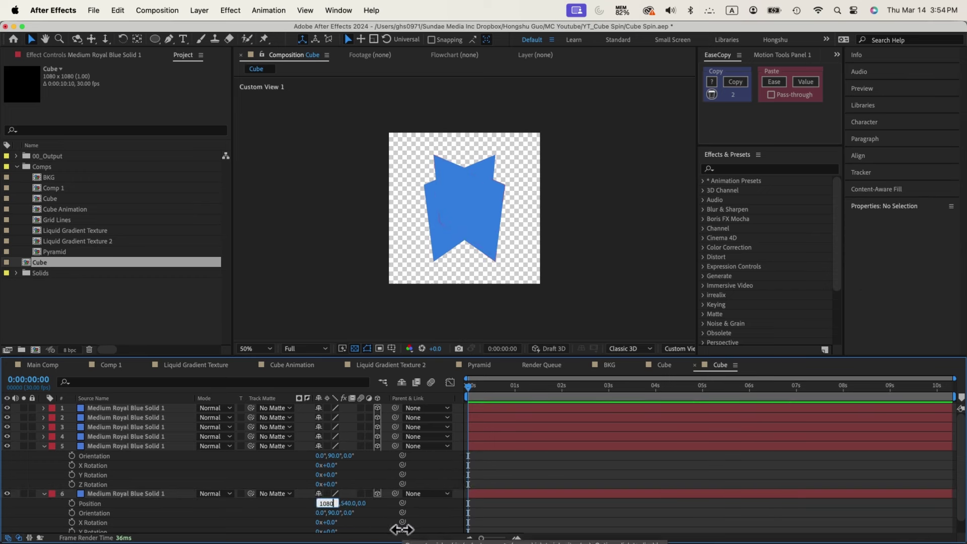
pyautogui.press('Return')
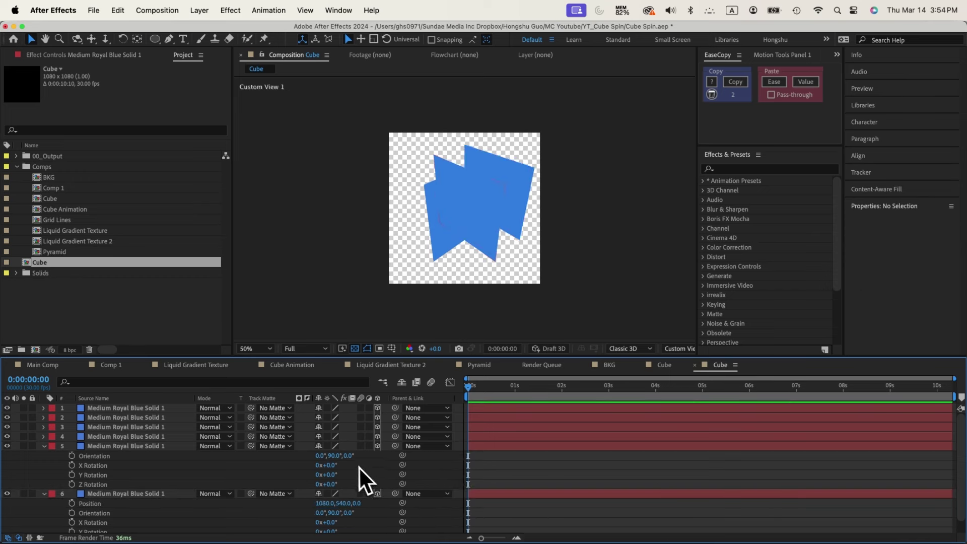
# Set the X position of layer 5 to 0 so it forms the opposite side of the cube.
pyautogui.click(327, 456)
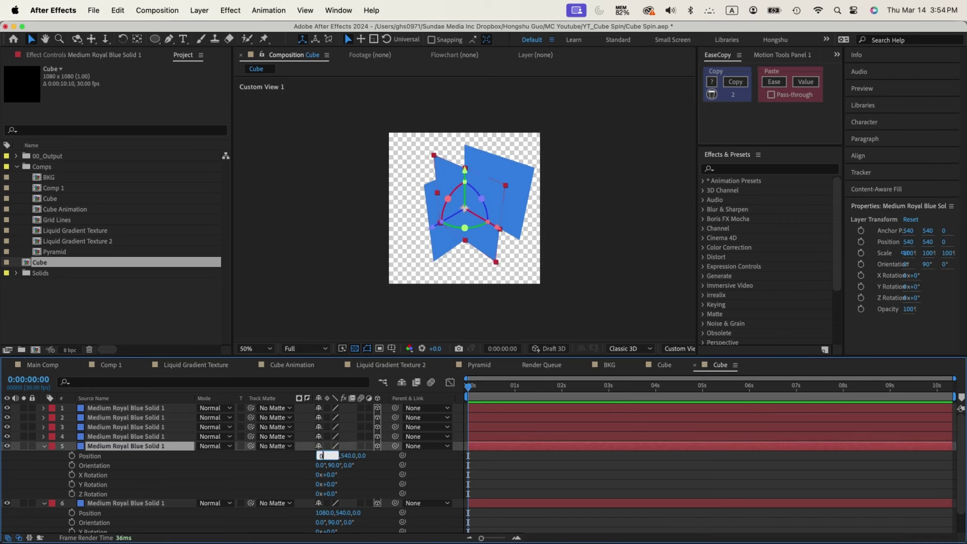
pyautogui.write('0')
pyautogui.click(367, 474)
# Set the Z position of layer 4 to 540 for the cube's back face.
pyautogui.click(139, 437)
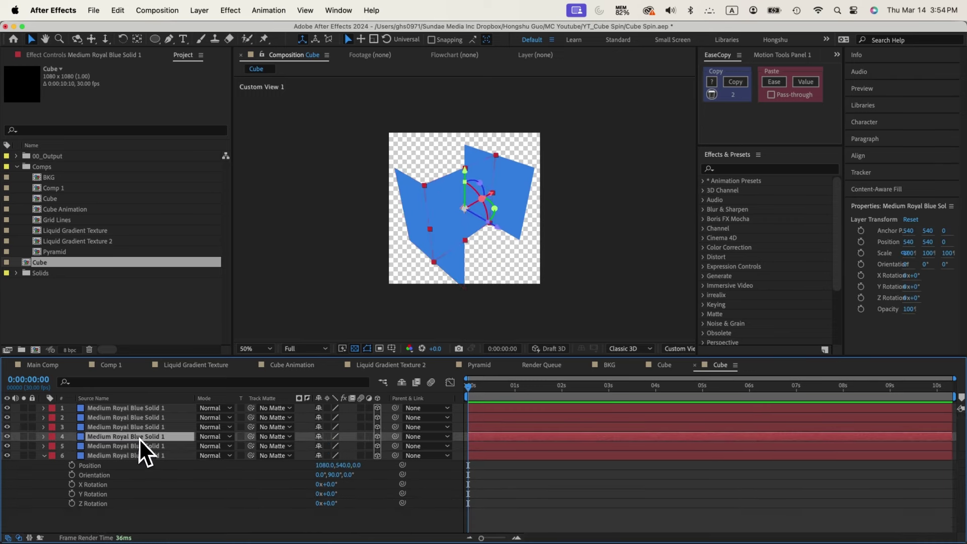
pyautogui.press('p')
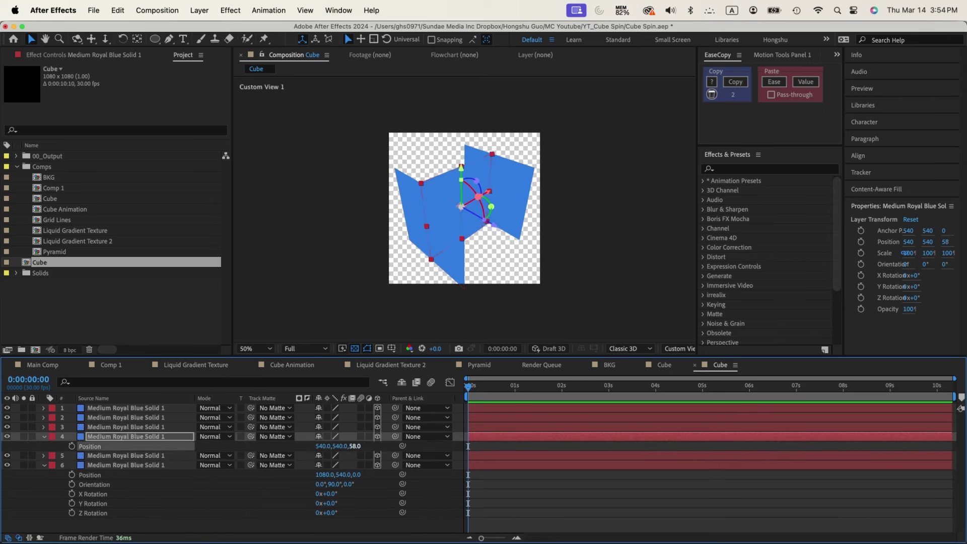
pyautogui.press('super+z')
pyautogui.click(357, 447)
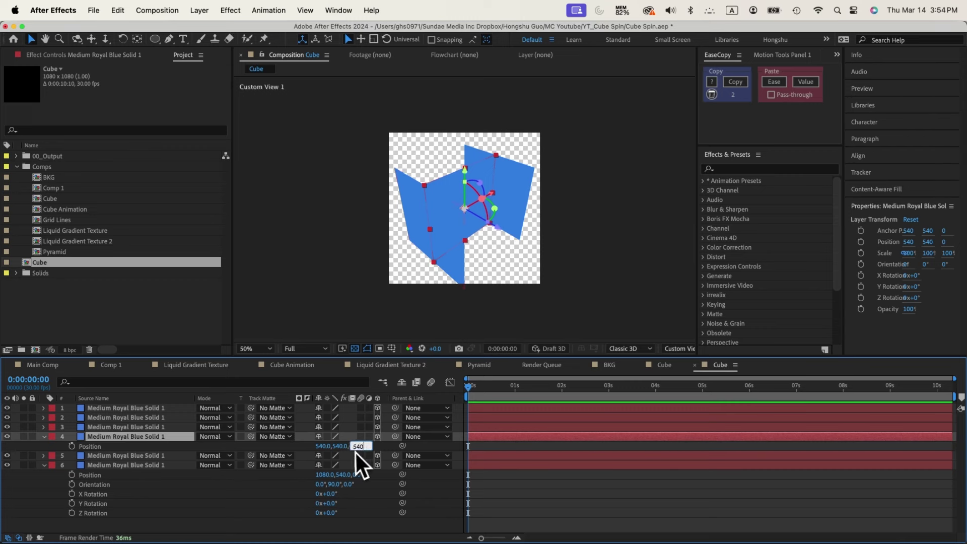
pyautogui.click(372, 449)
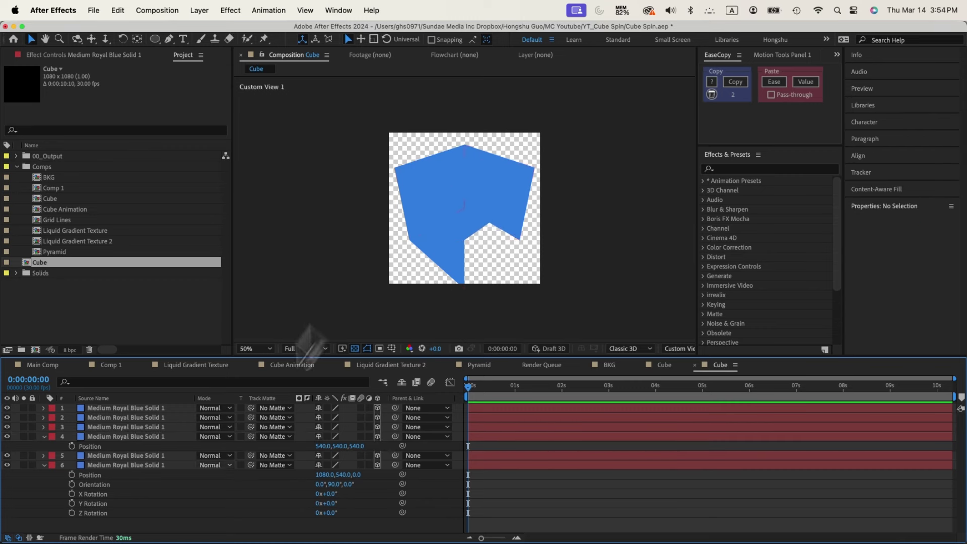
# Set the Z position of layer 3 to -540 for the cube's front face.
pyautogui.click(136, 428)
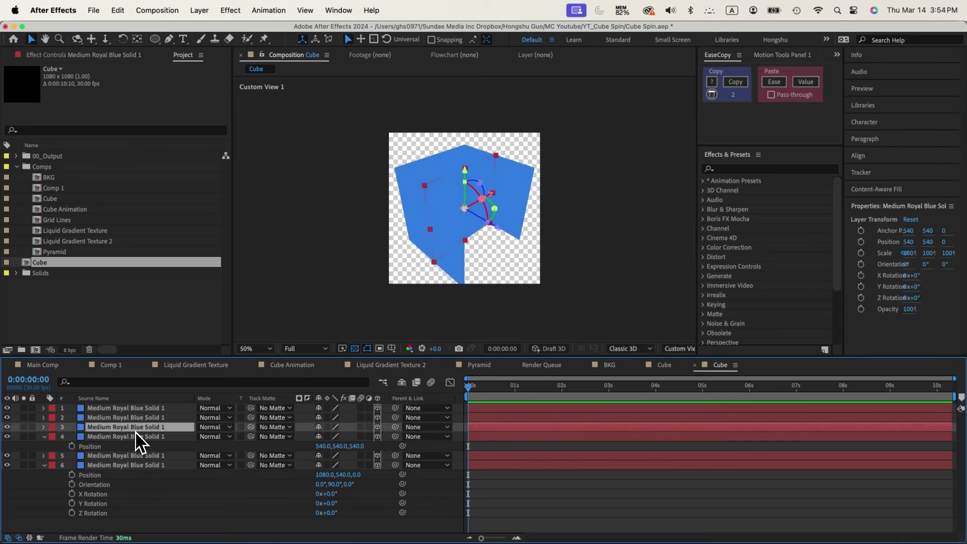
pyautogui.press('p')
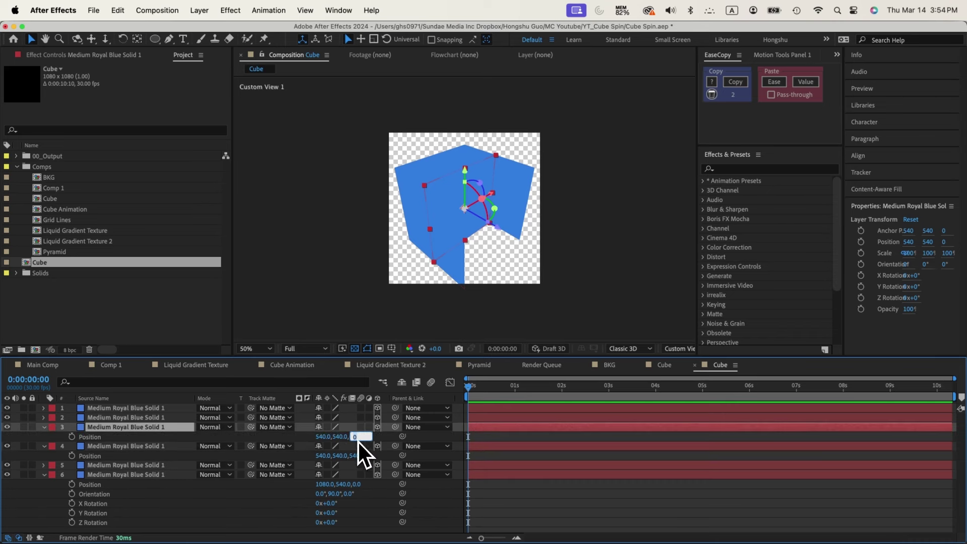
pyautogui.click(359, 441)
pyautogui.write('-540')
pyautogui.click(389, 443)
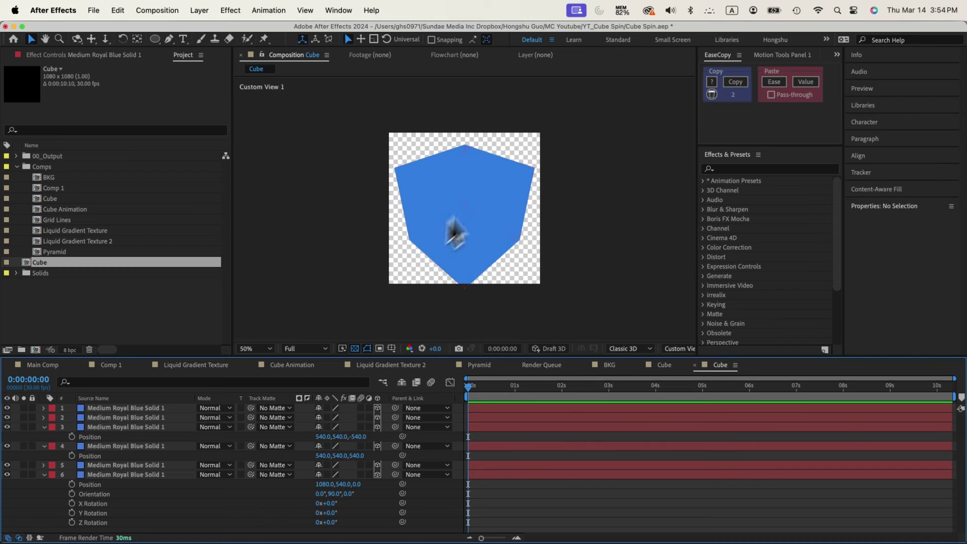
# Recolor the solid on layer 6 orange as a new solid for that layer only.
pyautogui.click(136, 475)
pyautogui.press('super+shift+y')
pyautogui.click(172, 429)
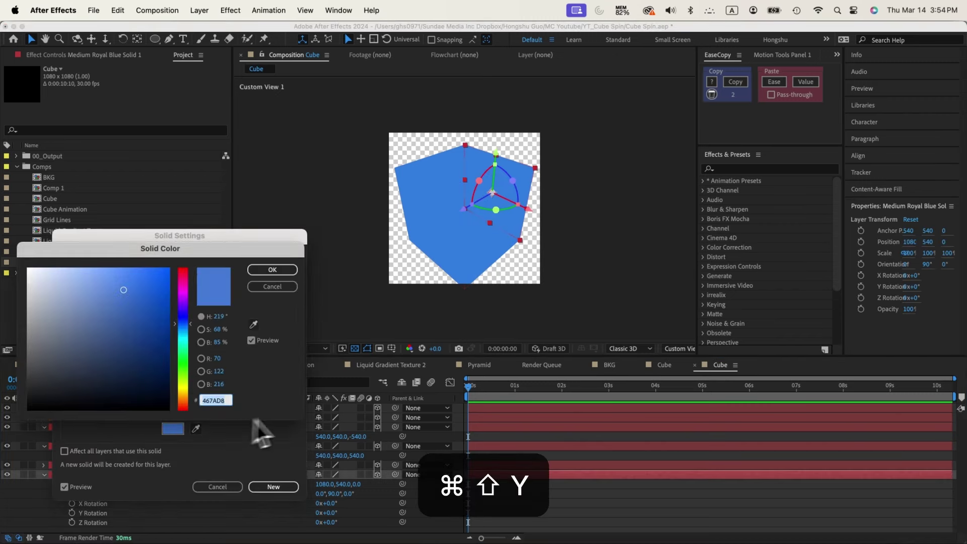
pyautogui.click(186, 399)
pyautogui.click(261, 274)
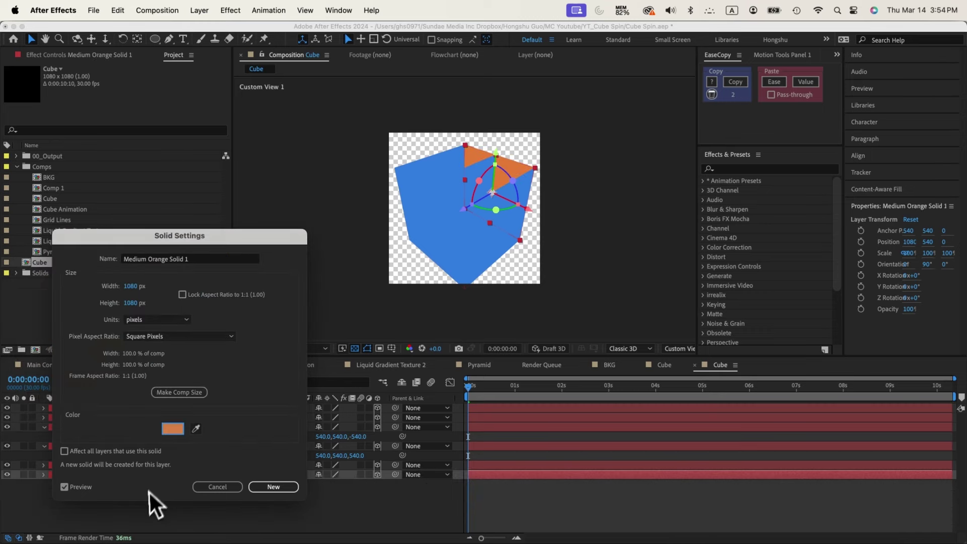
pyautogui.click(254, 488)
# Recolor the solid on layer 4 red as a new solid for that layer.
pyautogui.click(99, 446)
pyautogui.press('super+shift+y')
pyautogui.click(173, 429)
pyautogui.click(166, 269)
pyautogui.click(261, 273)
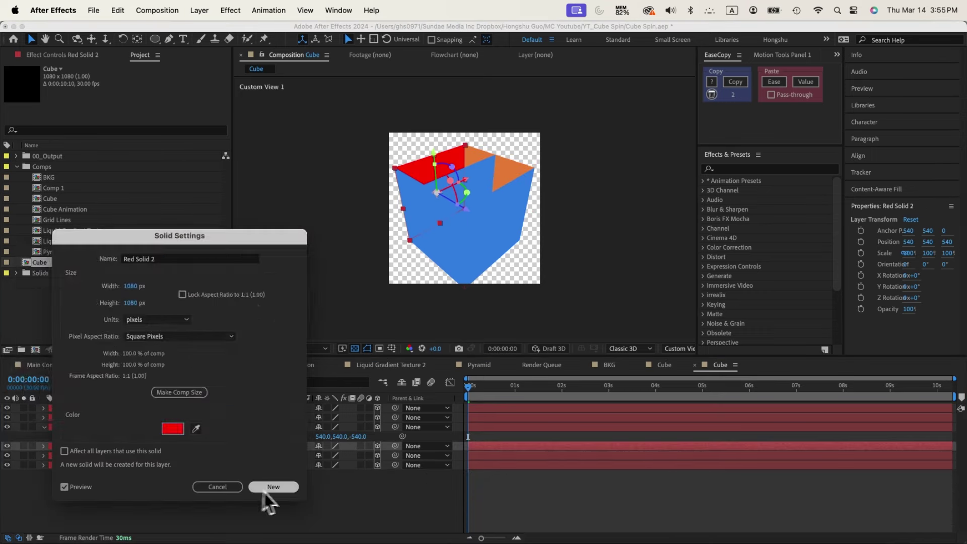
pyautogui.click(267, 488)
# Recolor the solid on layer 3 green as a new solid for that layer.
pyautogui.click(101, 427)
pyautogui.press('super+shift+y')
pyautogui.click(267, 488)
# Recolor the solid on layer 2 yellow as a new solid for that layer.
pyautogui.click(130, 418)
pyautogui.press('super+shift+y')
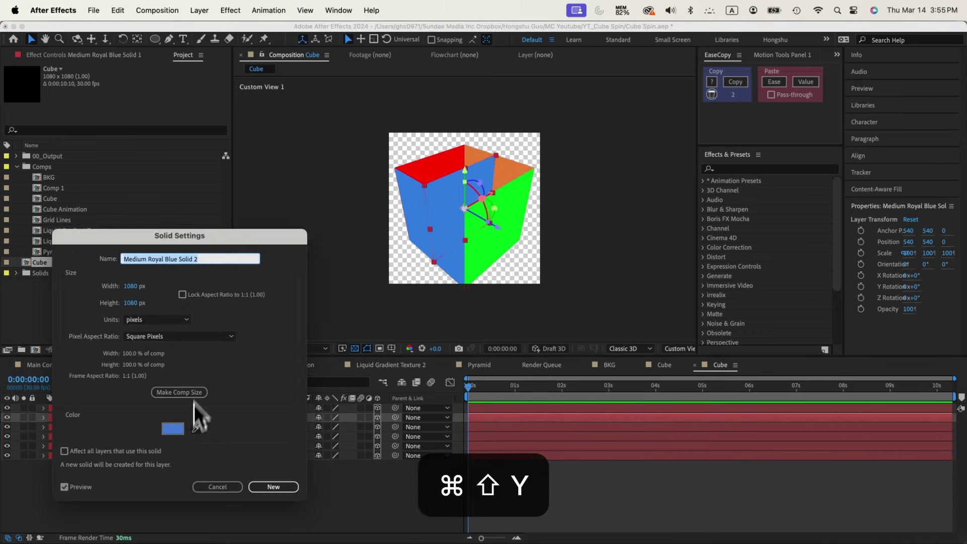
pyautogui.click(171, 429)
pyautogui.click(183, 387)
pyautogui.click(262, 273)
pyautogui.click(268, 487)
# Recolor the solid on layer 1 magenta as a new solid for that layer.
pyautogui.click(135, 408)
pyautogui.press('super+shift+y')
pyautogui.click(171, 429)
pyautogui.click(353, 464)
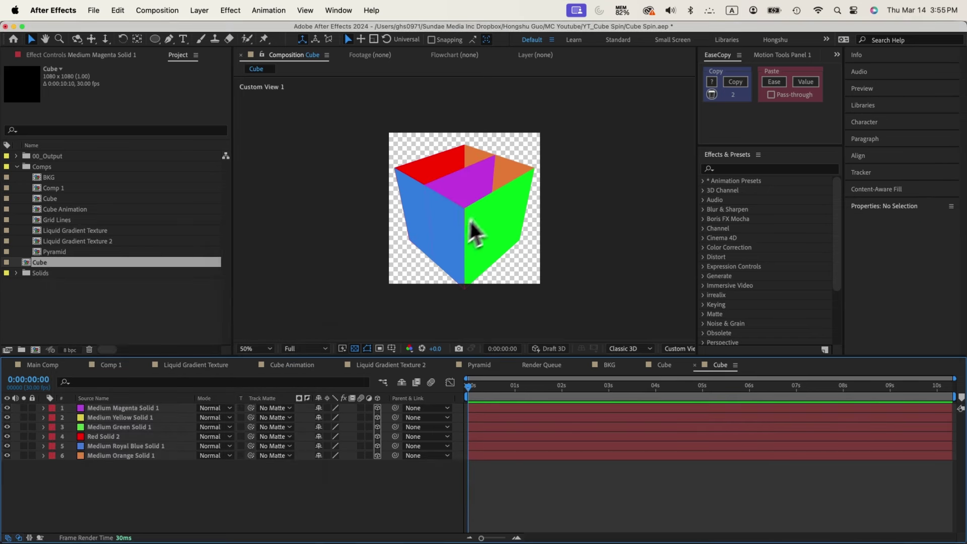
# Show the rotation properties of the magenta and yellow solids on layers 1 and 2.
pyautogui.click(118, 408)
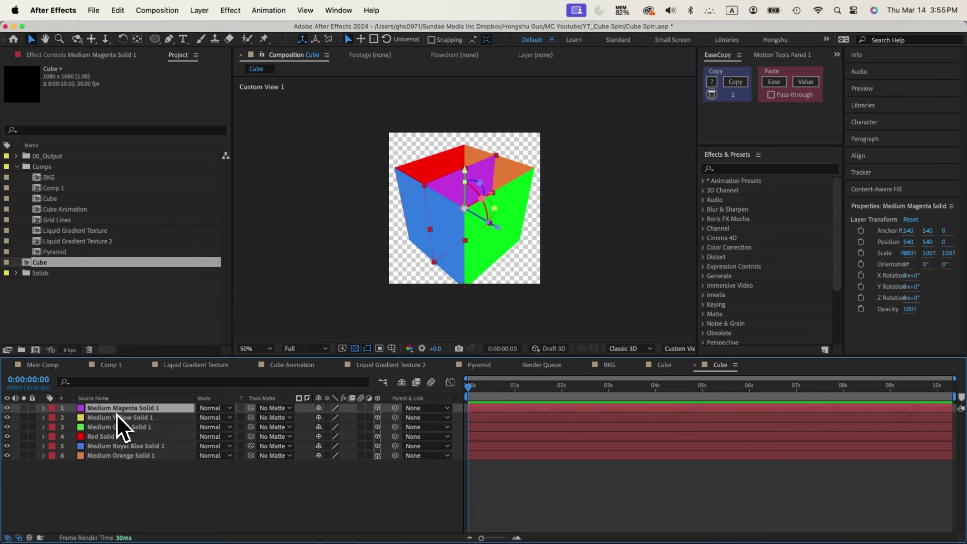
pyautogui.keyDown('shift'); pyautogui.click(119, 418); pyautogui.keyUp('shift')
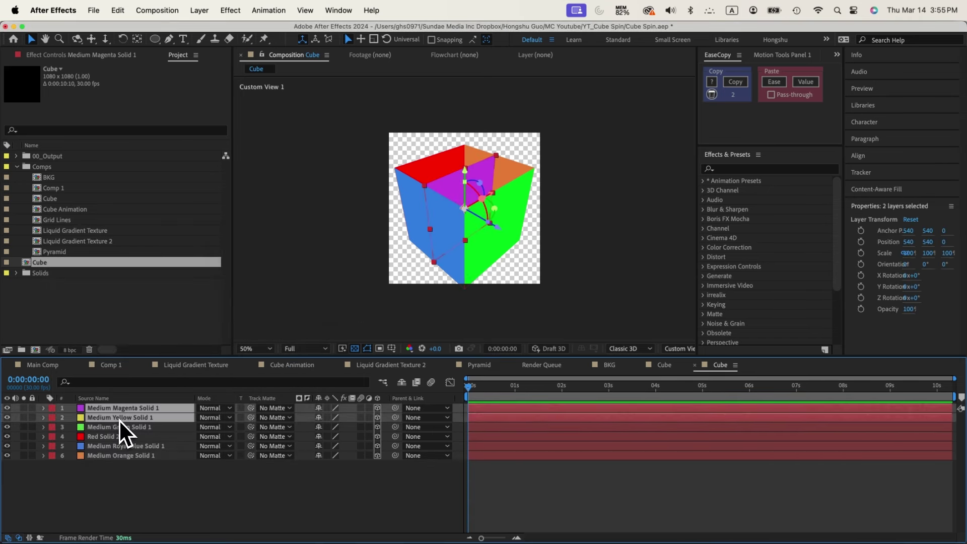
pyautogui.press('r')
pyautogui.click(327, 479)
pyautogui.moveTo(346, 417)
pyautogui.mouseDown()
pyautogui.moveTo(354, 418)
pyautogui.moveTo(344, 418)
pyautogui.mouseUp()
pyautogui.press('super+z')
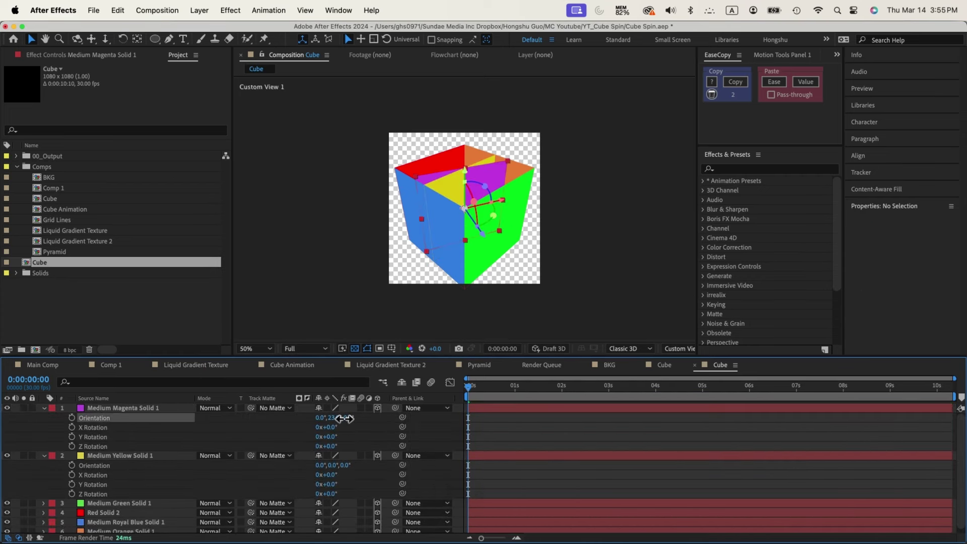
pyautogui.press('super+z')
pyautogui.press('super+z')
pyautogui.press('super+z')
pyautogui.press('super+z')
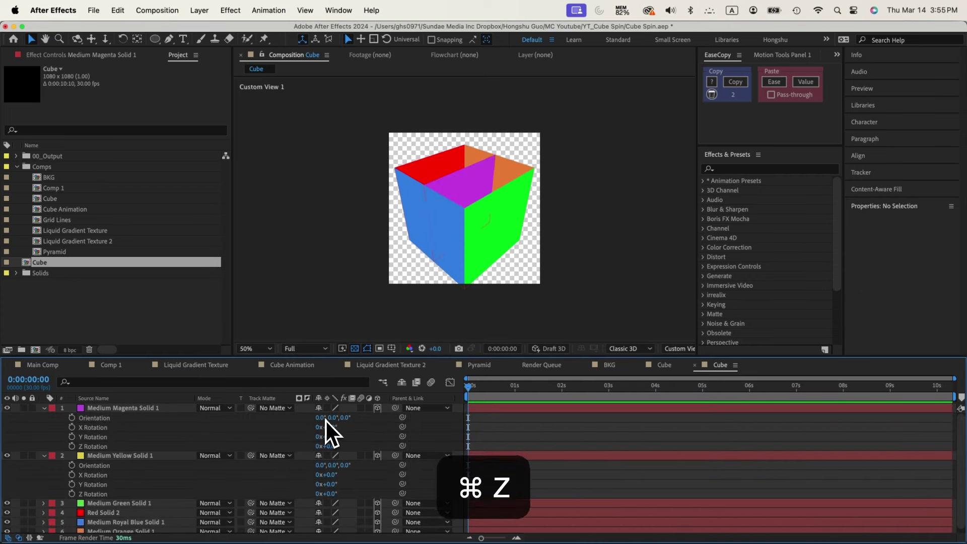
# Set the X orientation of both the magenta and the yellow solid to 90°.
pyautogui.click(322, 418)
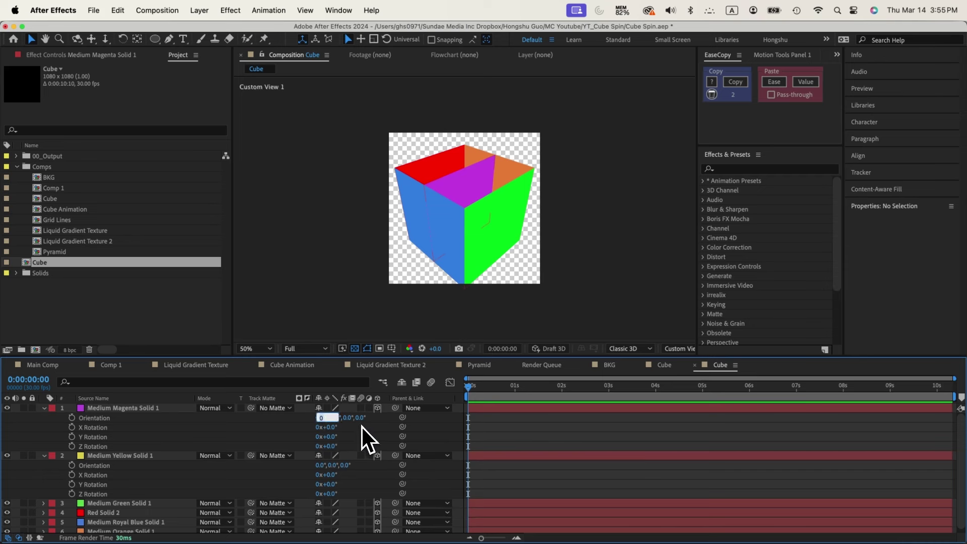
pyautogui.write('90')
pyautogui.press('Return')
pyautogui.click(321, 466)
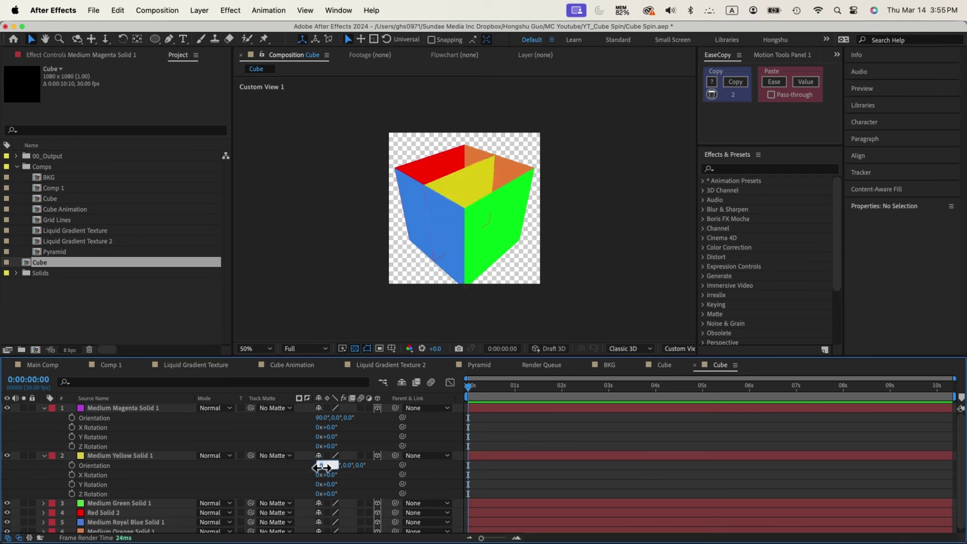
pyautogui.write('90')
pyautogui.press('Return')
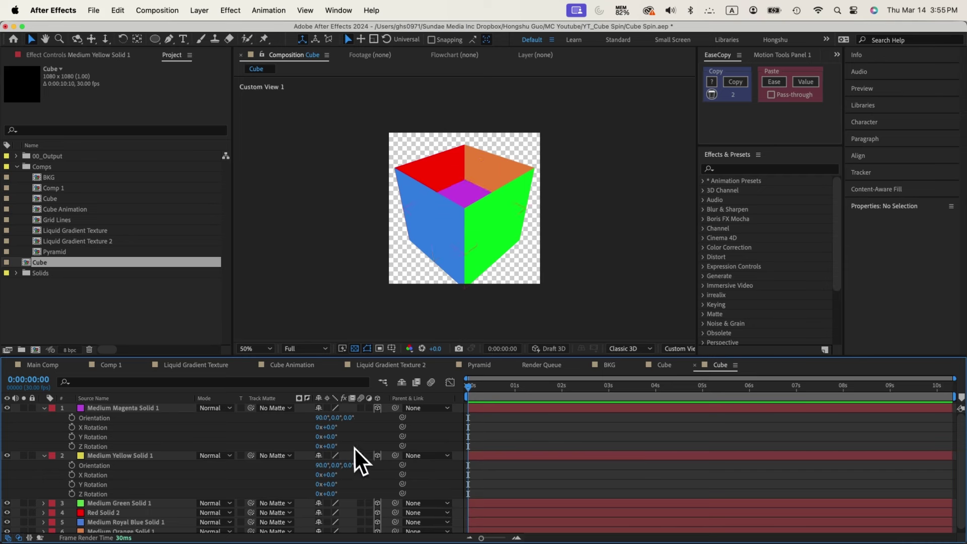
# Show the magenta solid's position and set its Y position to 1080 for the cube's bottom face.
pyautogui.click(139, 408)
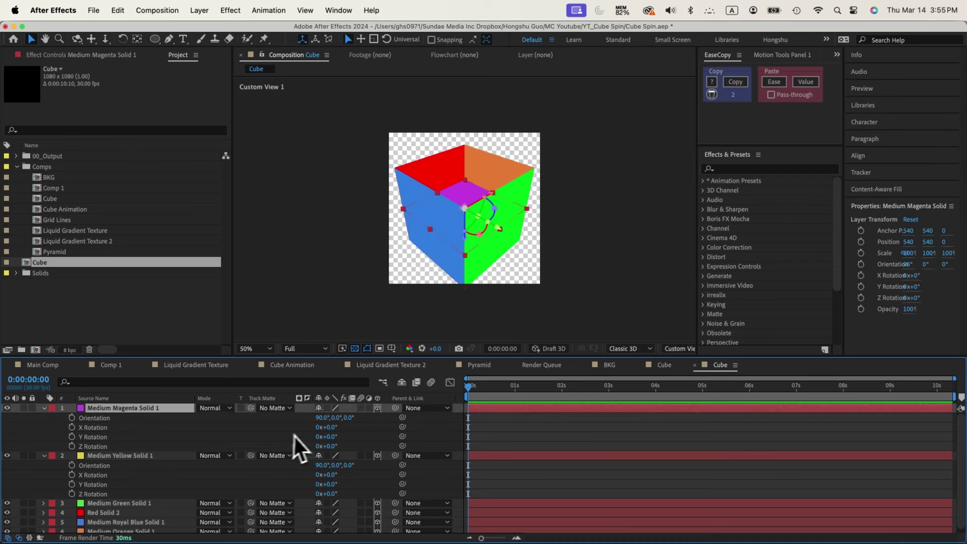
pyautogui.hotkey('shift', 'p')
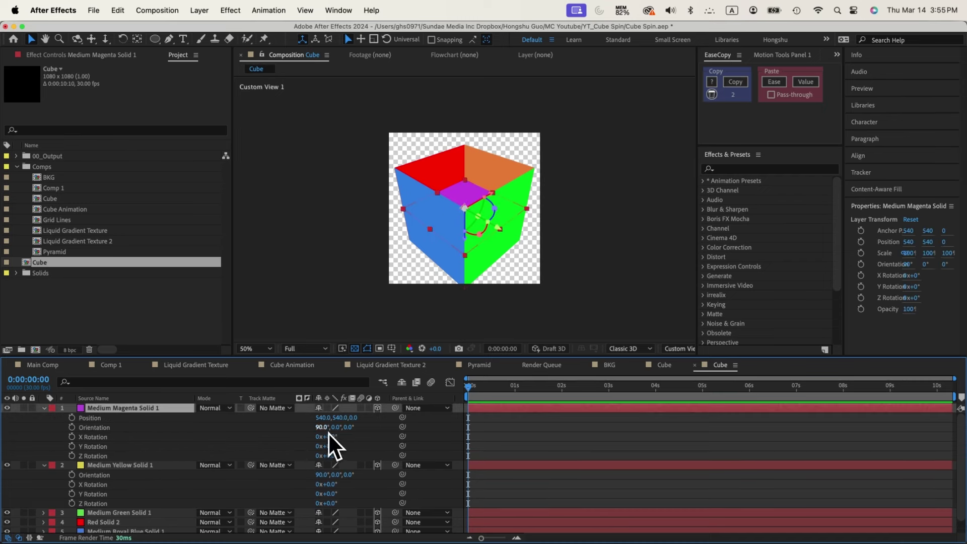
pyautogui.moveTo(338, 418); pyautogui.dragTo(343, 418)
pyautogui.press('super+z')
pyautogui.click(341, 418)
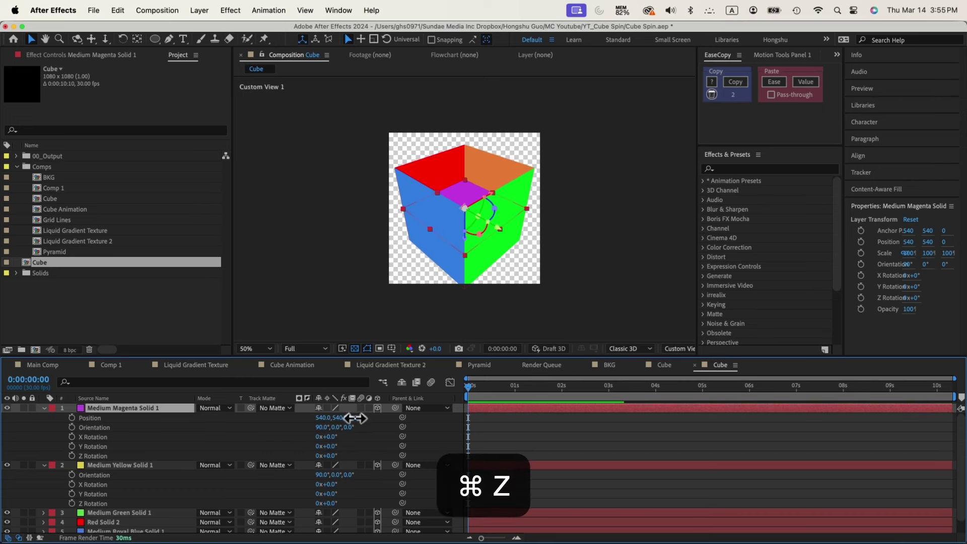
pyautogui.write('1080')
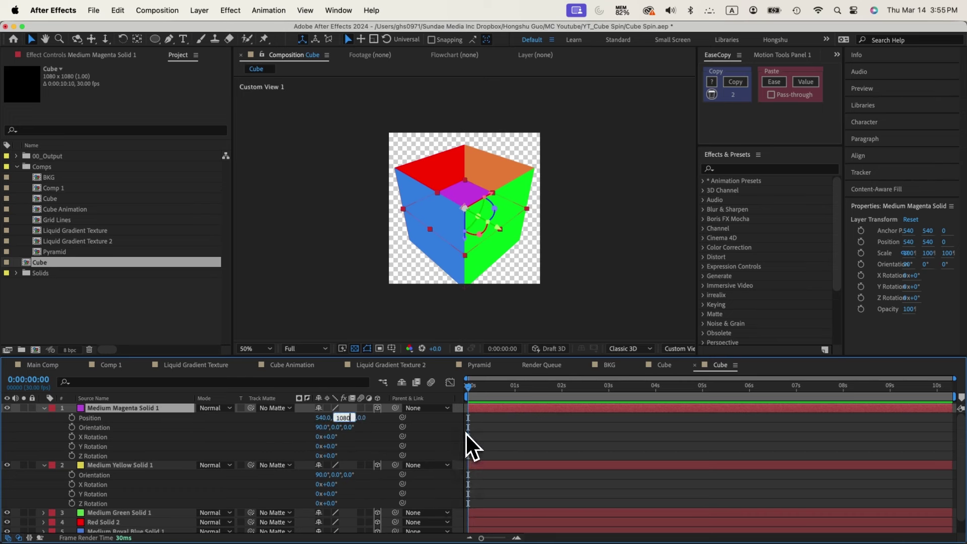
# Set the yellow solid's Y position to 0 for the cube's top face.
pyautogui.click(342, 475)
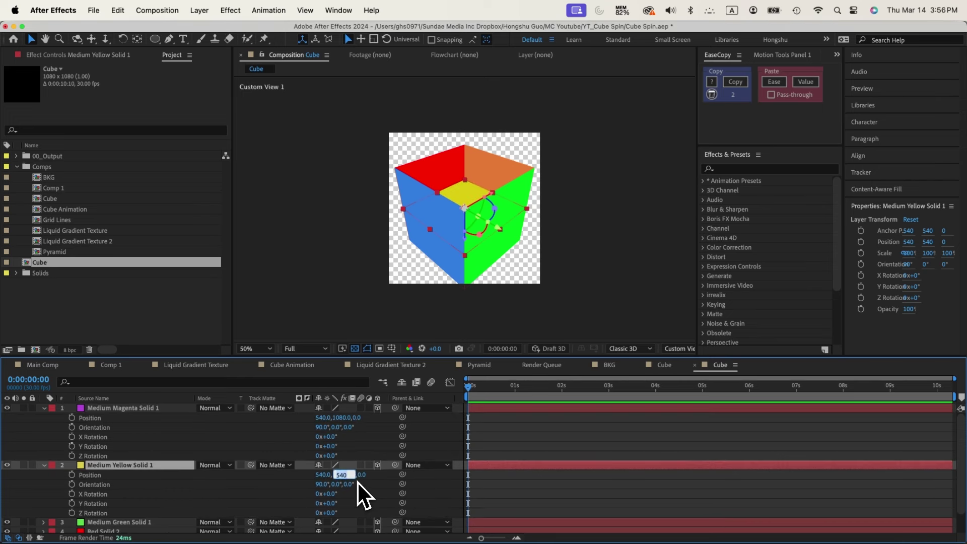
pyautogui.write('0')
pyautogui.press('Return')
pyautogui.click(380, 494)
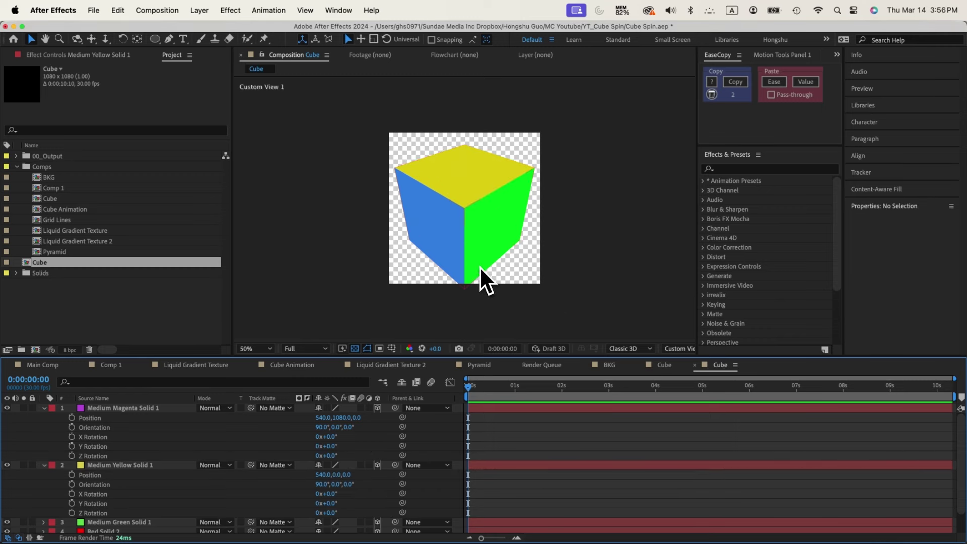
# Add a null object above the six solids in the Cube composition.
pyautogui.moveTo(464, 222); pyautogui.dragTo(479, 237)
pyautogui.click(512, 422)
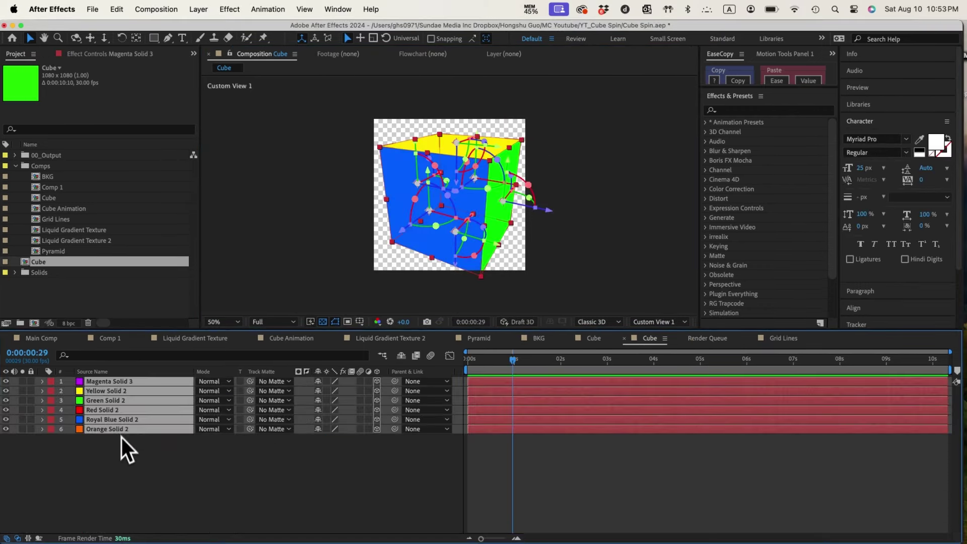
pyautogui.click(121, 437)
pyautogui.click(16, 166)
pyautogui.click(198, 9)
pyautogui.moveTo(221, 30)
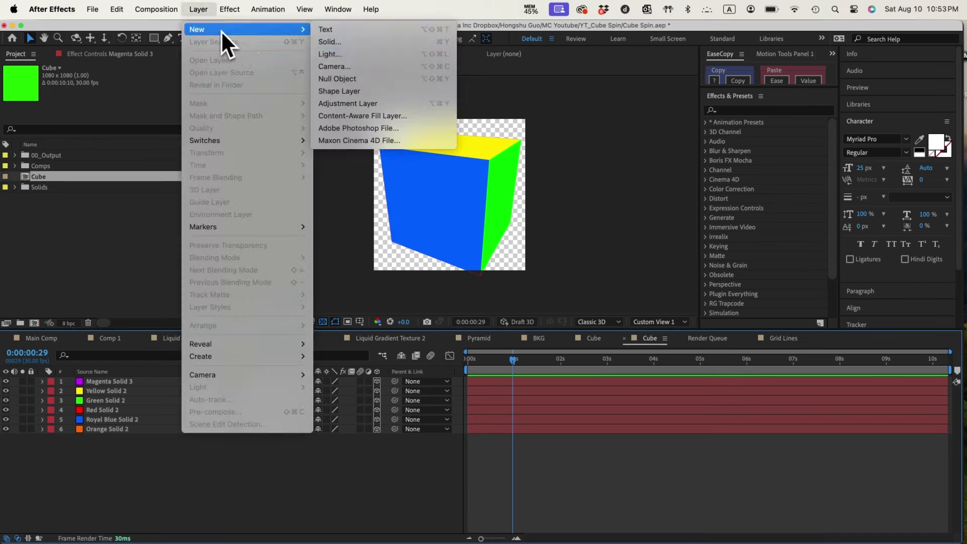
pyautogui.click(329, 79)
# Parent all six solid layers, from magenta to orange, to the null.
pyautogui.click(108, 391)
pyautogui.keyDown('shift'); pyautogui.click(118, 439); pyautogui.keyUp('shift')
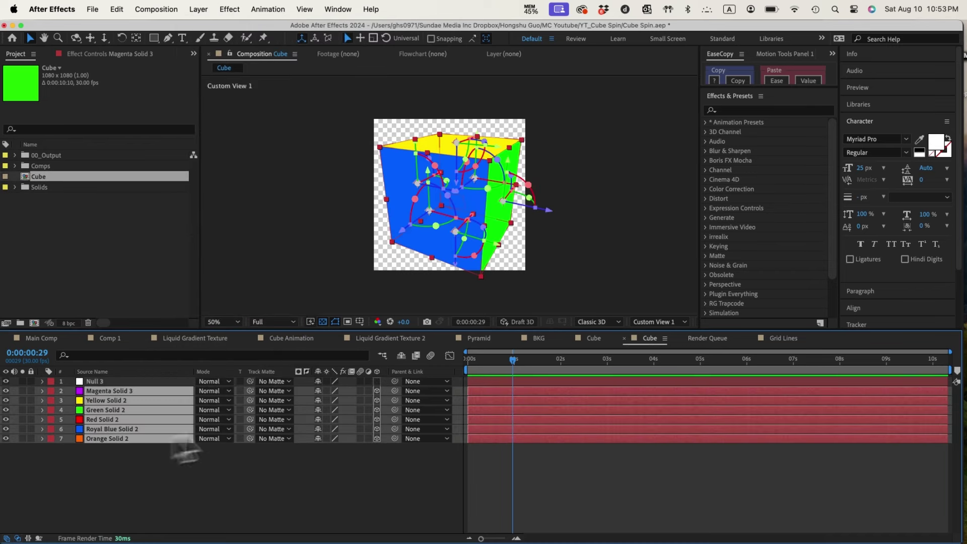
pyautogui.moveTo(395, 395); pyautogui.dragTo(96, 383)
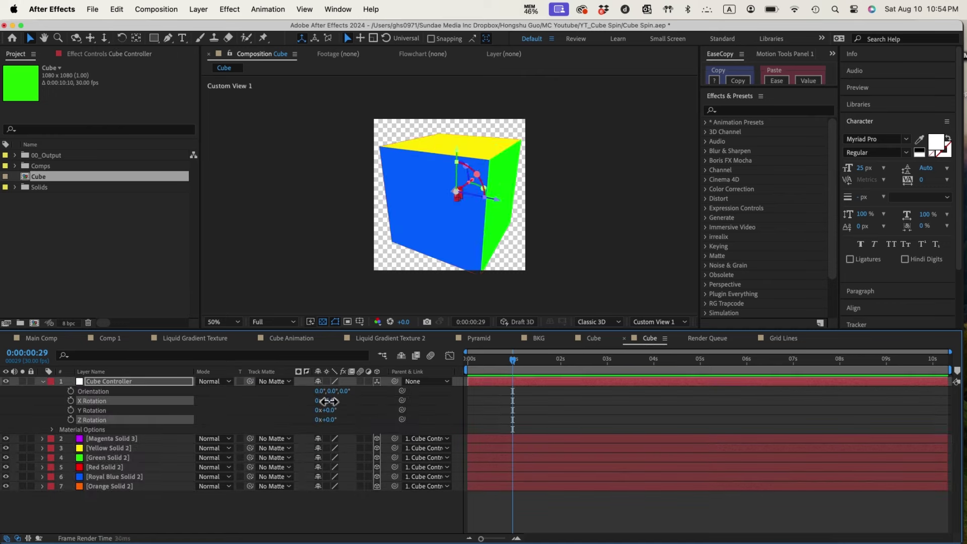
# Rotate the Cube Controller null to X 307°, Y 209° and Z 288°.
pyautogui.moveTo(330, 401); pyautogui.dragTo(484, 400)
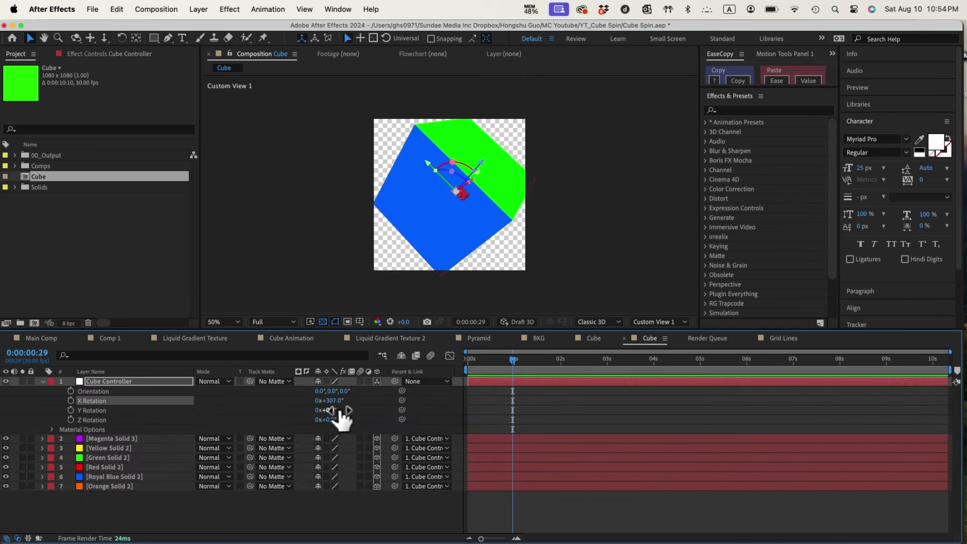
pyautogui.moveTo(337, 411); pyautogui.dragTo(426, 402)
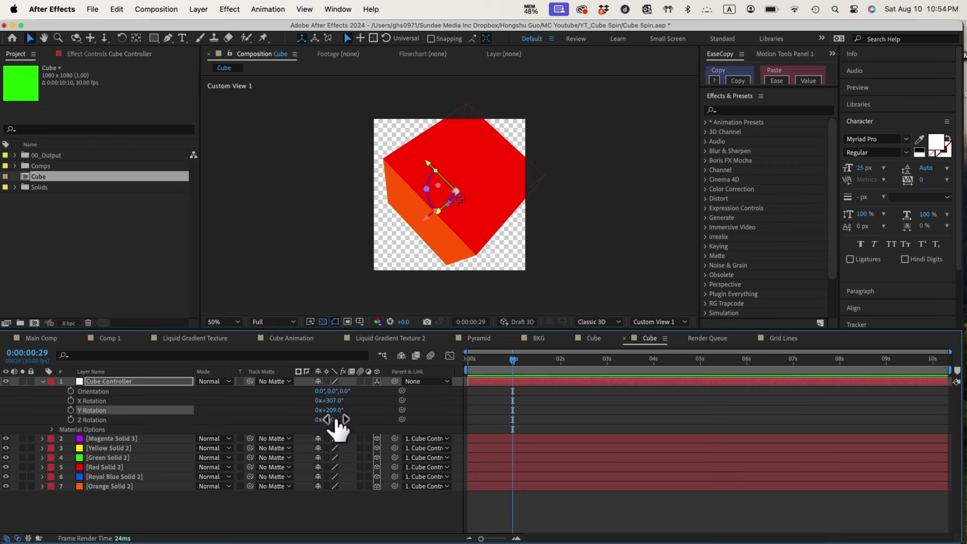
pyautogui.moveTo(330, 420); pyautogui.dragTo(470, 406)
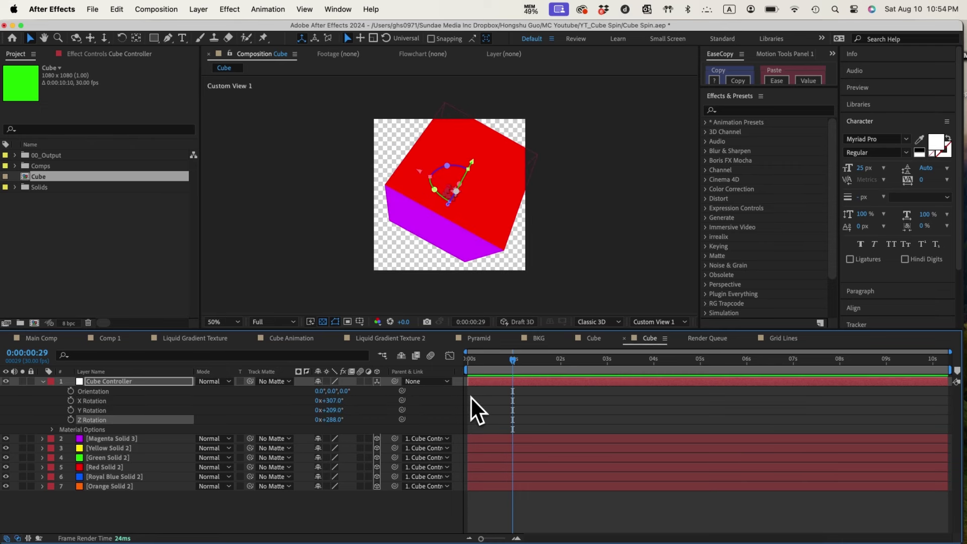
pyautogui.click(310, 523)
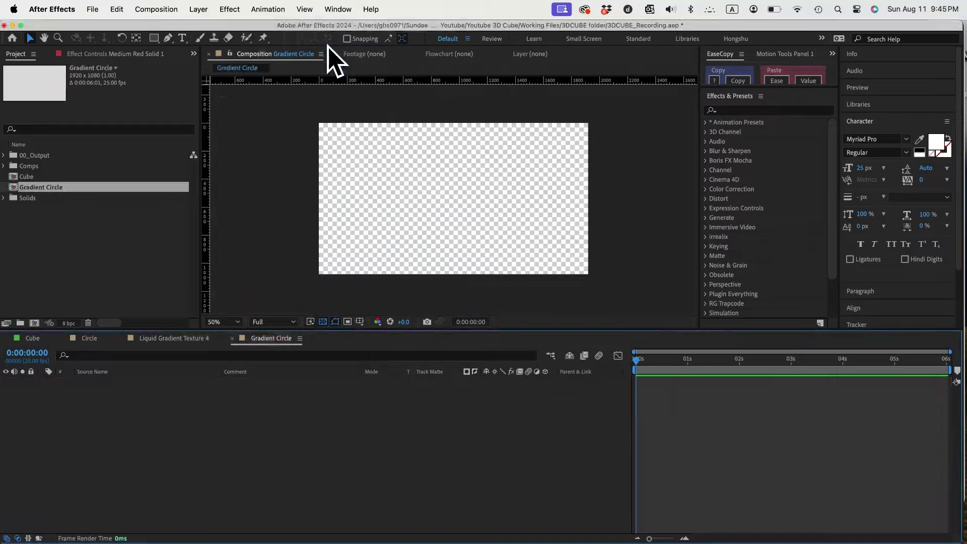
# Create a new solid in the Gradient Circle composition with the pink colour FFB8A4.
pyautogui.press('super+y')
pyautogui.click(809, 378)
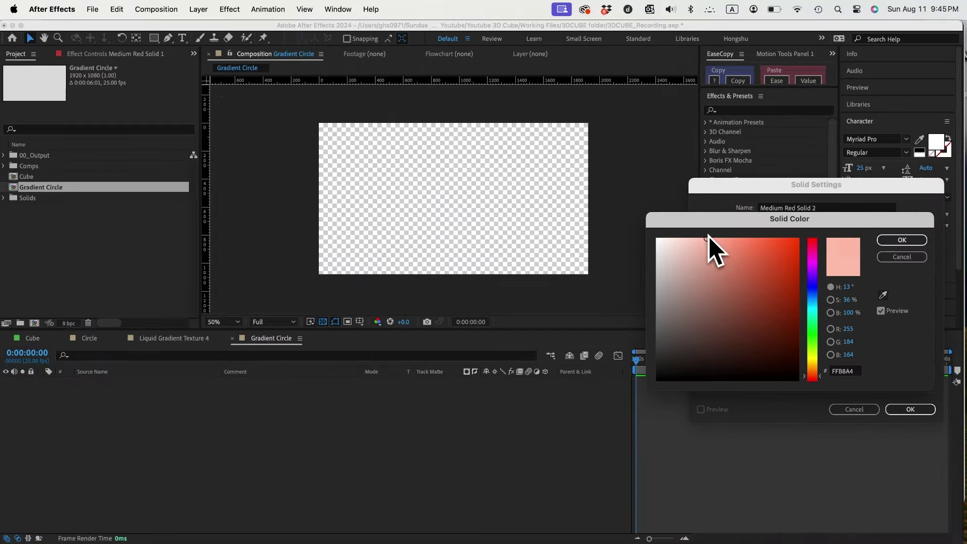
pyautogui.click(902, 240)
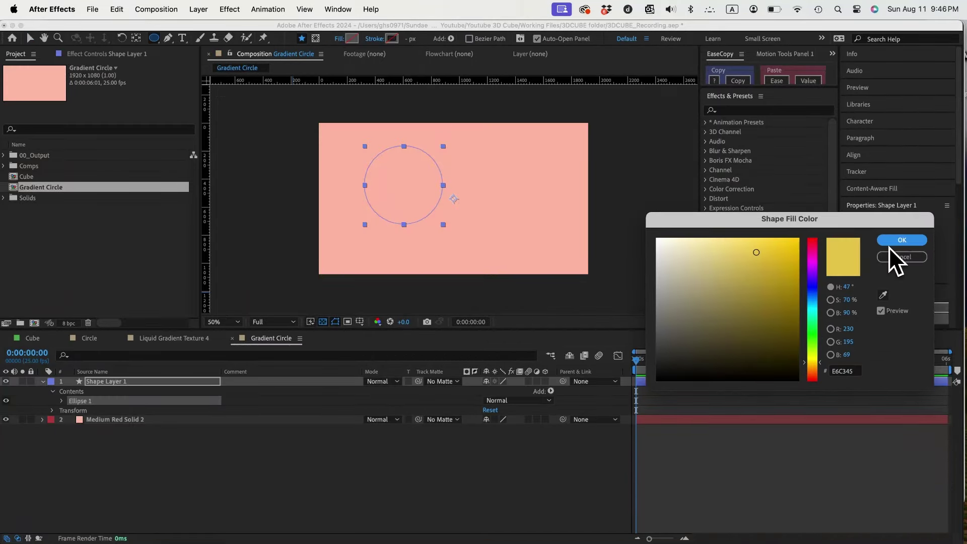
# Fill the circle with yellow E6C345 and apply the Wiggle - position preset with a wiggle amount of 200 pixels.
pyautogui.click(891, 243)
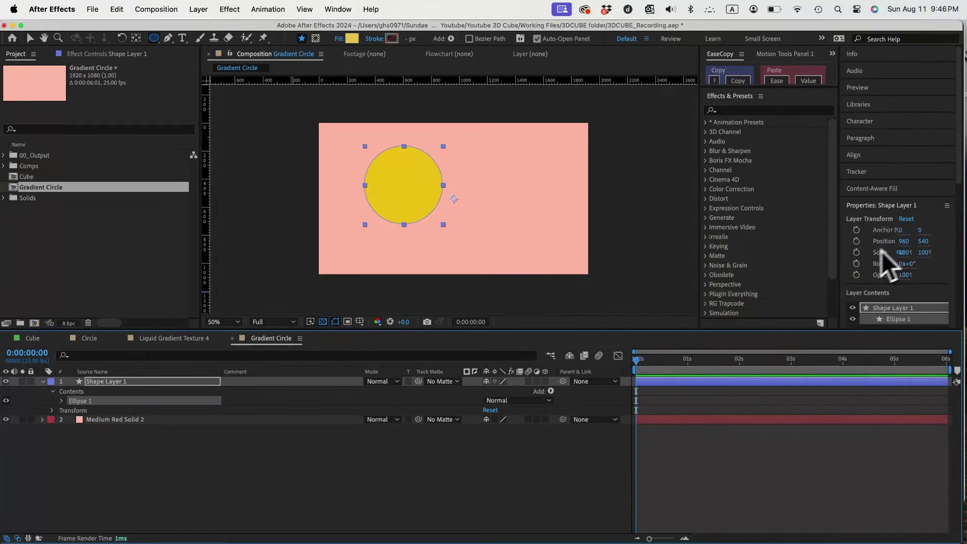
pyautogui.click(761, 111)
pyautogui.write('wiggle')
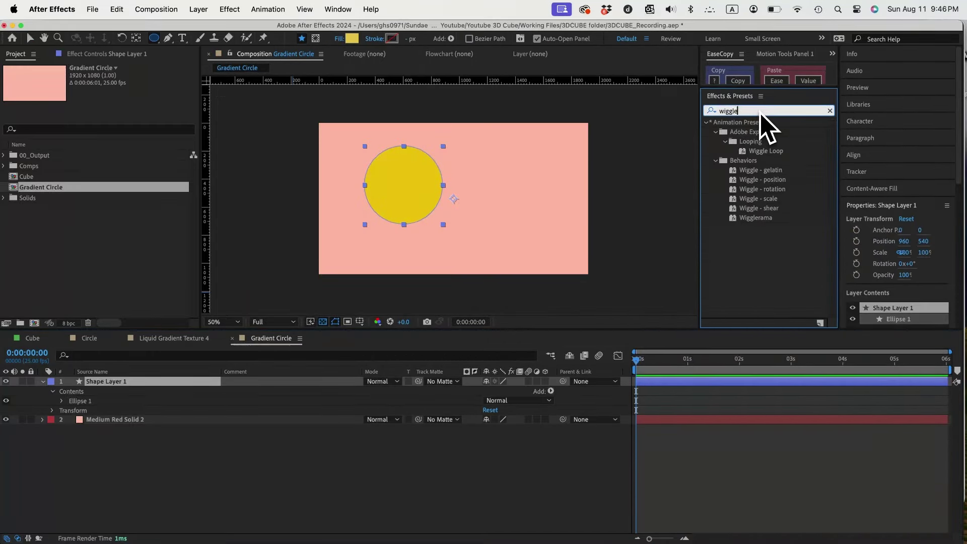
pyautogui.doubleClick(772, 181)
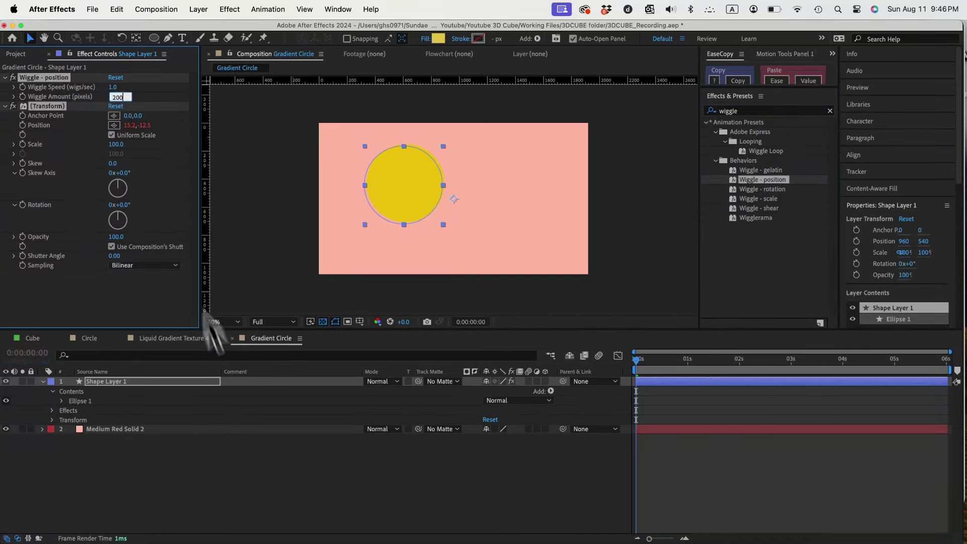
pyautogui.click(241, 460)
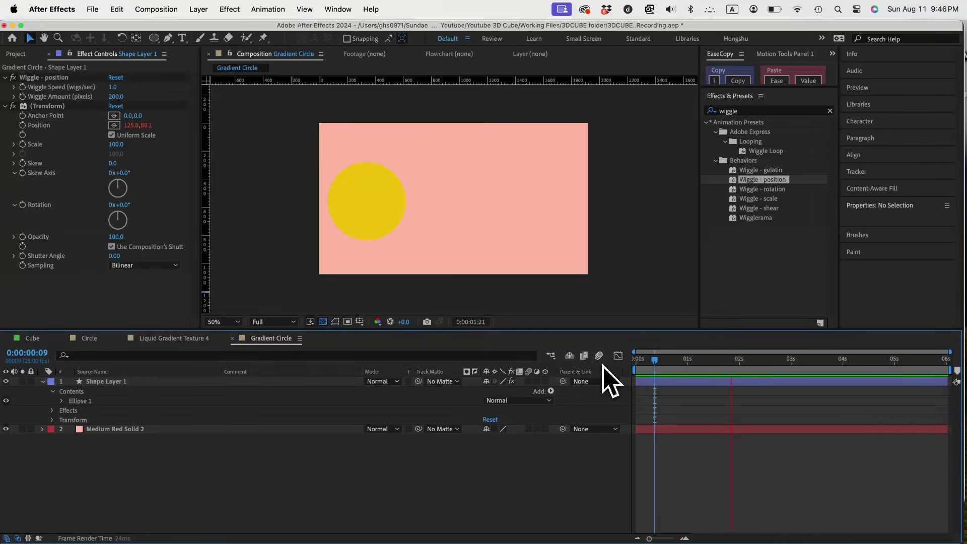
# Duplicate the wiggling circle's shape layer 15 times.
pyautogui.click(113, 383)
pyautogui.hotkey('ctrl', 'd')
pyautogui.hotkey('ctrl', 'd')
pyautogui.hotkey('ctrl', 'd')
pyautogui.hotkey('ctrl', 'd')
pyautogui.hotkey('ctrl', 'd')
pyautogui.hotkey('ctrl', 'd')
pyautogui.hotkey('ctrl', 'd')
pyautogui.hotkey('ctrl', 'd')
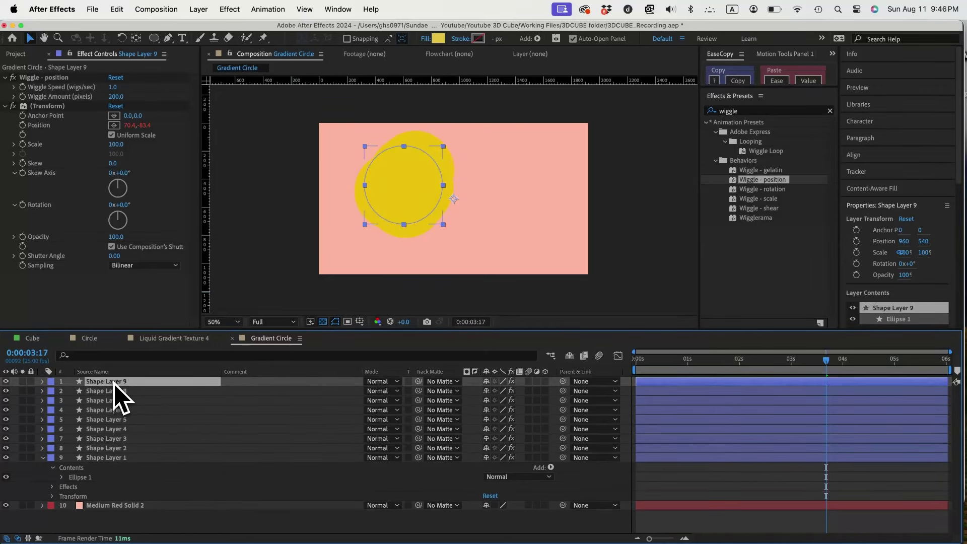
pyautogui.hotkey('ctrl', 'd')
pyautogui.hotkey('ctrl', 'd')
pyautogui.hotkey('ctrl', 'd')
pyautogui.hotkey('ctrl', 'd')
pyautogui.hotkey('ctrl', 'd')
pyautogui.hotkey('ctrl', 'd')
pyautogui.hotkey('ctrl', 'd')
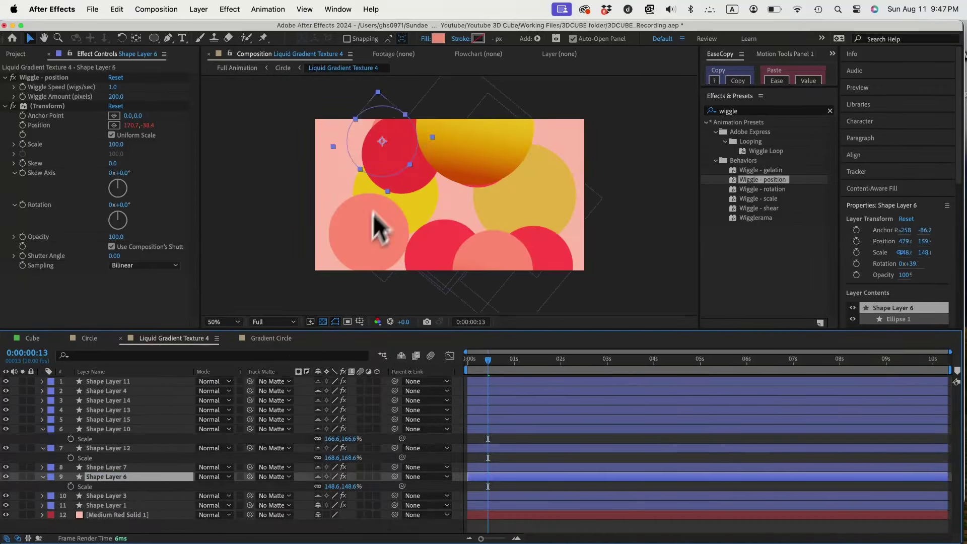
# Spread the circles across the Liquid Gradient Texture 4 composition and confirm DB4741 as the fill colour of Shape Layer 10.
pyautogui.moveTo(378, 141); pyautogui.dragTo(345, 131)
pyautogui.moveTo(416, 155); pyautogui.dragTo(462, 175)
pyautogui.moveTo(364, 248); pyautogui.dragTo(331, 259)
pyautogui.moveTo(429, 247); pyautogui.dragTo(402, 247)
pyautogui.moveTo(482, 254); pyautogui.dragTo(476, 233)
pyautogui.click(437, 38)
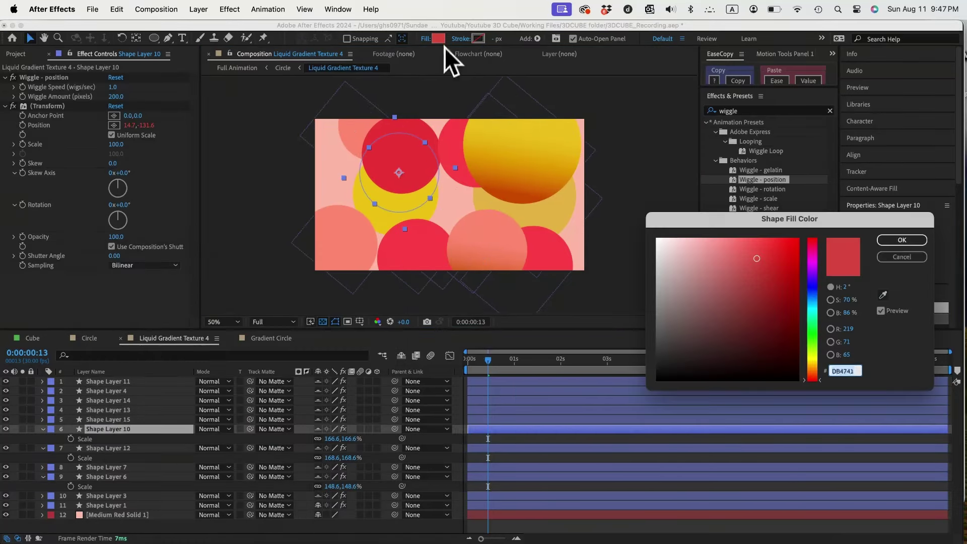
pyautogui.press('Return')
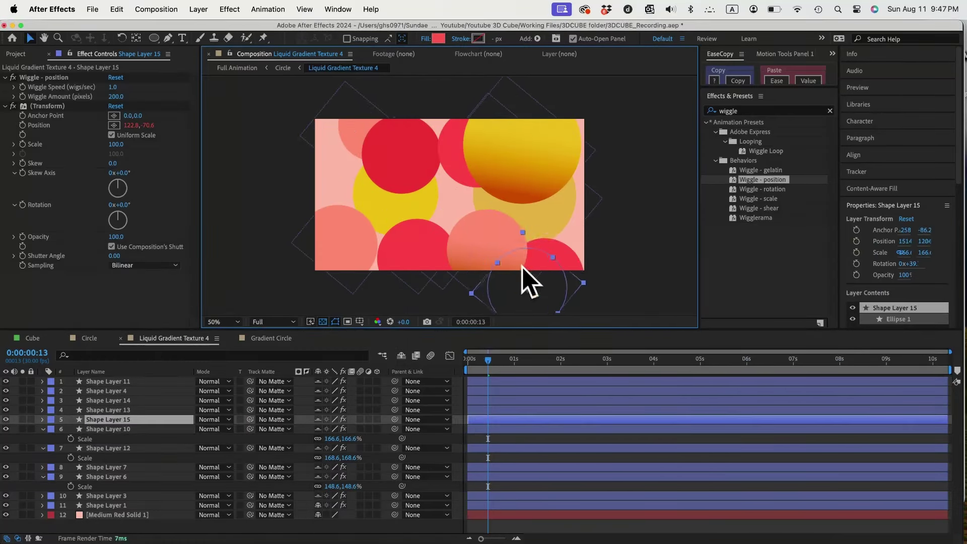
# Scale Shape Layer 15 to 101.6% and Shape Layer 10 to 125.6%, and move the large yellow gradient circle toward the frame's upper-right corner.
pyautogui.press('s')
pyautogui.moveTo(335, 429); pyautogui.dragTo(313, 449)
pyautogui.moveTo(535, 152); pyautogui.dragTo(571, 148)
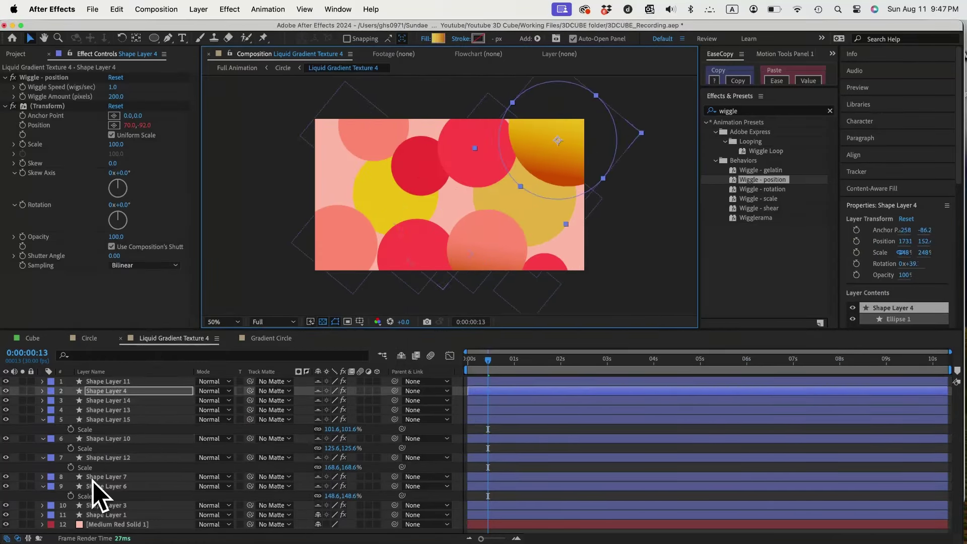
# Add an adjustment layer above the circles and apply Fast Box Blur with a blur radius of 30 and Repeat Edge Pixels on.
pyautogui.click(198, 9)
pyautogui.moveTo(212, 28)
pyautogui.click(346, 108)
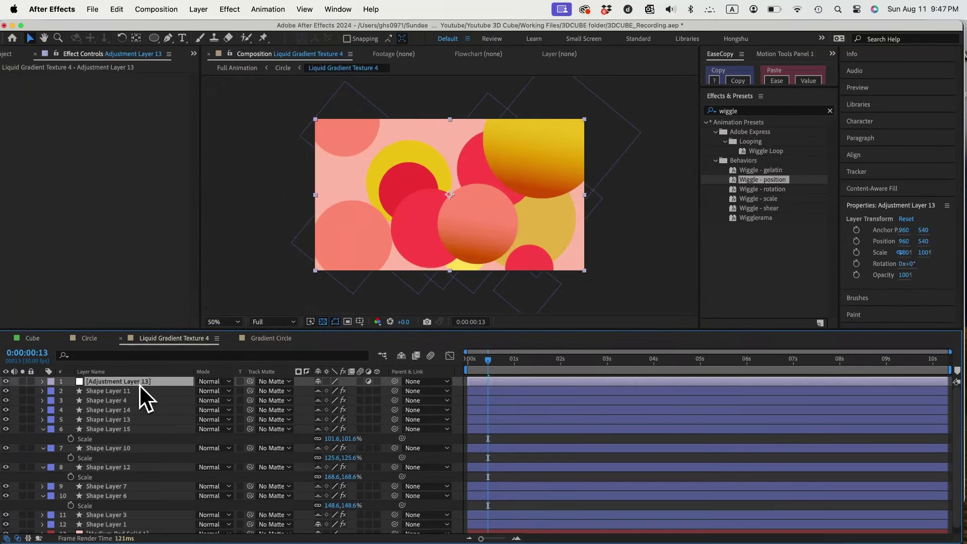
pyautogui.doubleClick(756, 132)
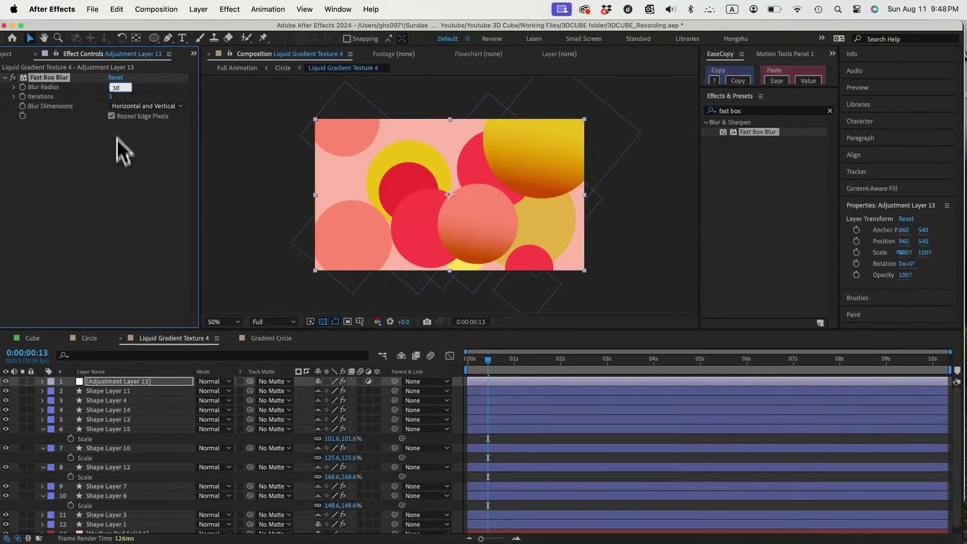
pyautogui.press('Return')
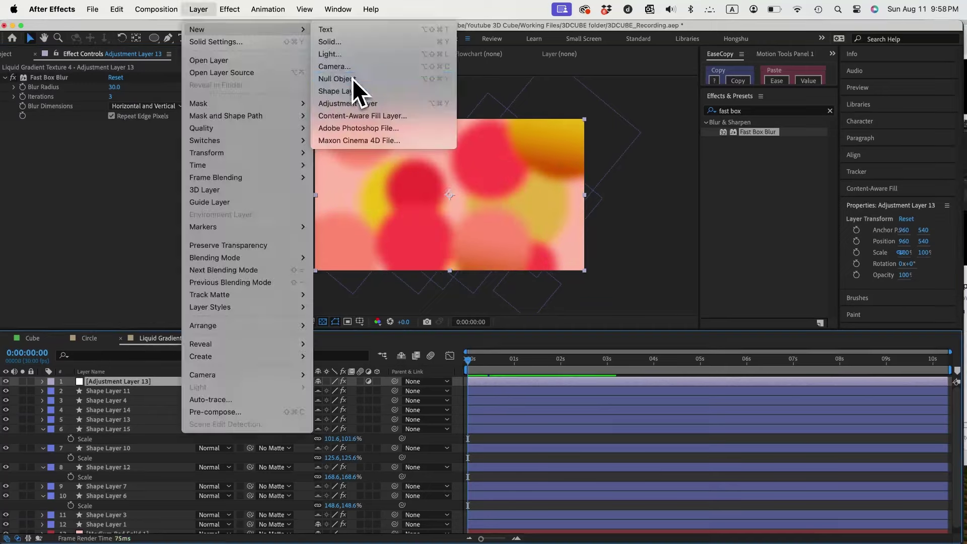
# Add a null object and parent all the circle shape layers to it.
pyautogui.click(352, 88)
pyautogui.click(126, 400)
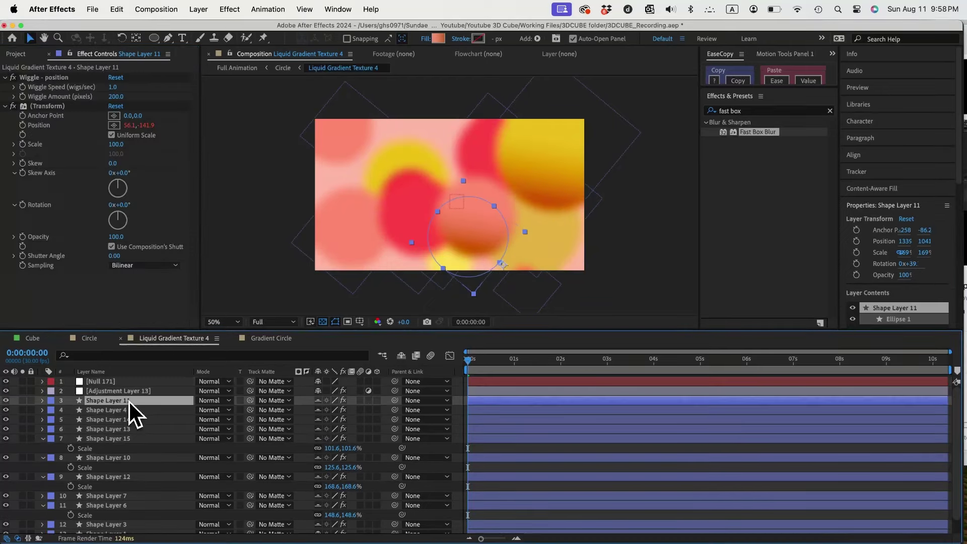
pyautogui.scroll(-1, 134, 458)
pyautogui.keyDown('shift'); pyautogui.click(130, 524); pyautogui.keyUp('shift')
pyautogui.scroll(1, 151, 484)
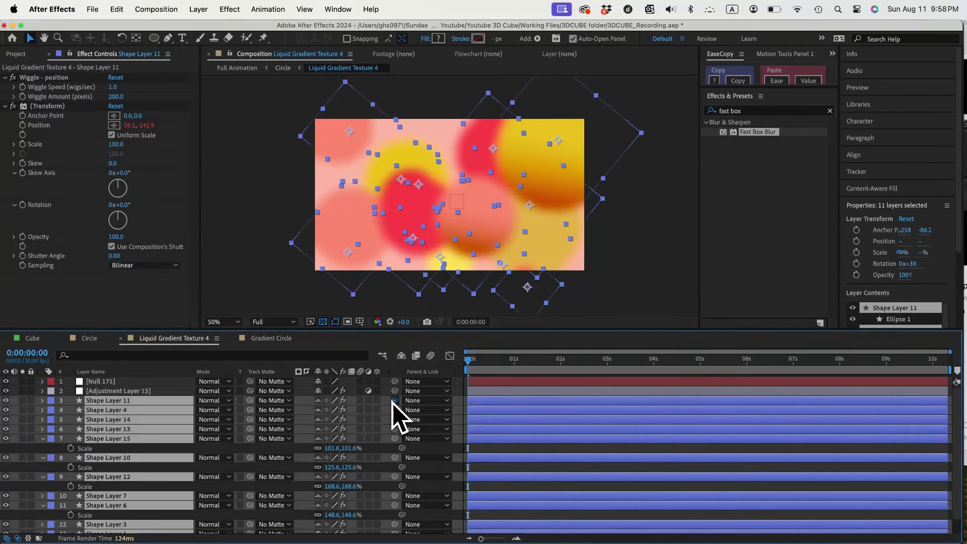
pyautogui.moveTo(395, 400); pyautogui.dragTo(130, 384)
# Keyframe the null's rotation from 0° at the start to 156° at 0:00:10:09, and preview the spinning circles.
pyautogui.click(123, 383)
pyautogui.press('r')
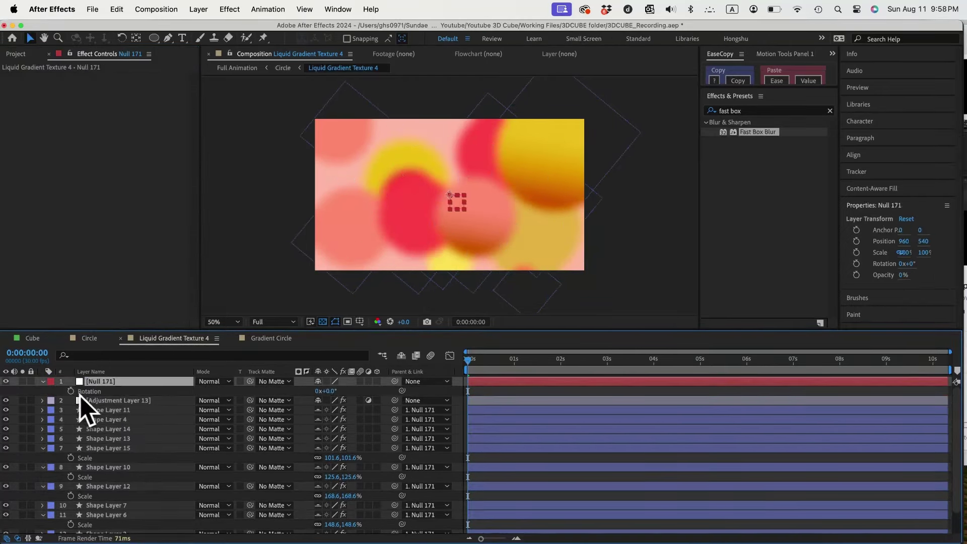
pyautogui.moveTo(514, 361); pyautogui.dragTo(948, 372)
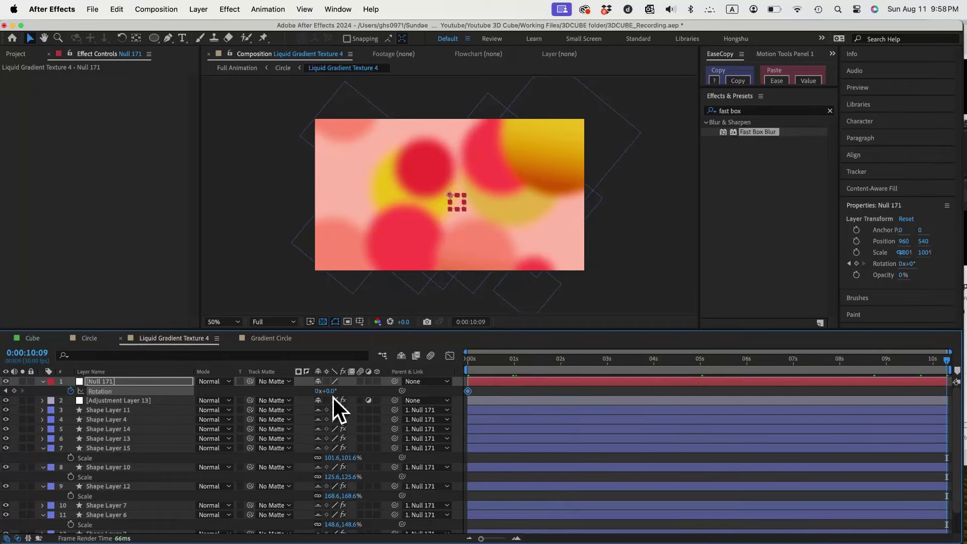
pyautogui.moveTo(333, 397); pyautogui.dragTo(415, 391)
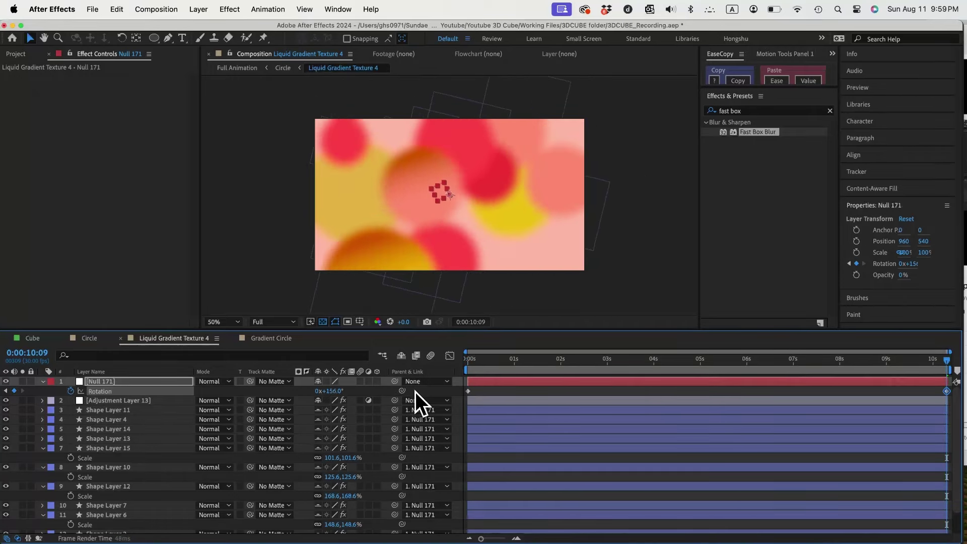
pyautogui.press('space')
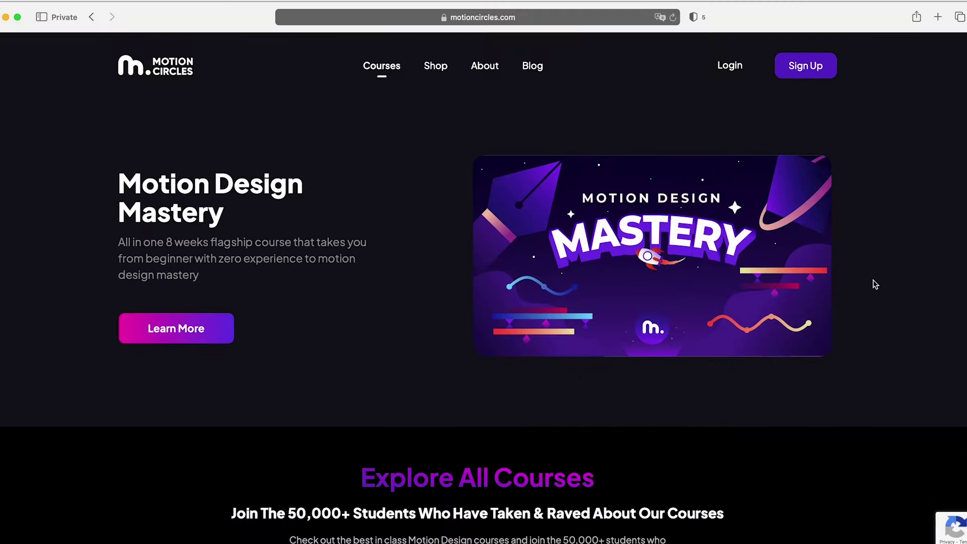
# Switch to the Motion Circles website and look through its courses and the shop's project files.
pyautogui.scroll(-15, 876, 284)
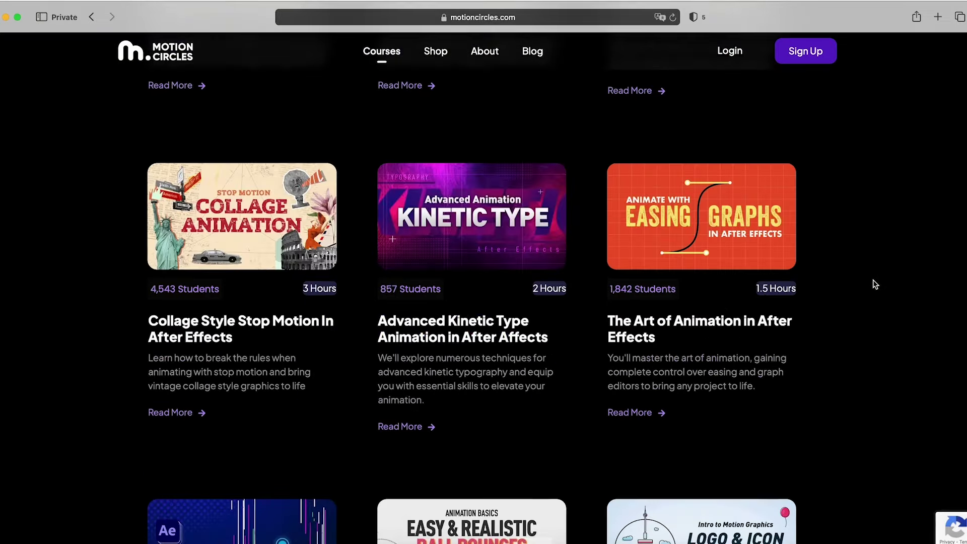
pyautogui.scroll(-6, 875, 282)
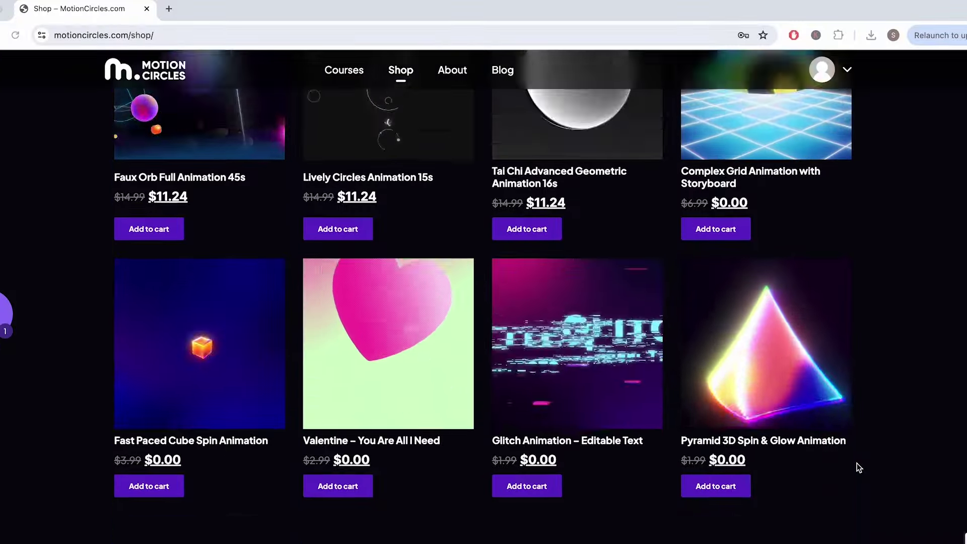
pyautogui.scroll(-7, 858, 467)
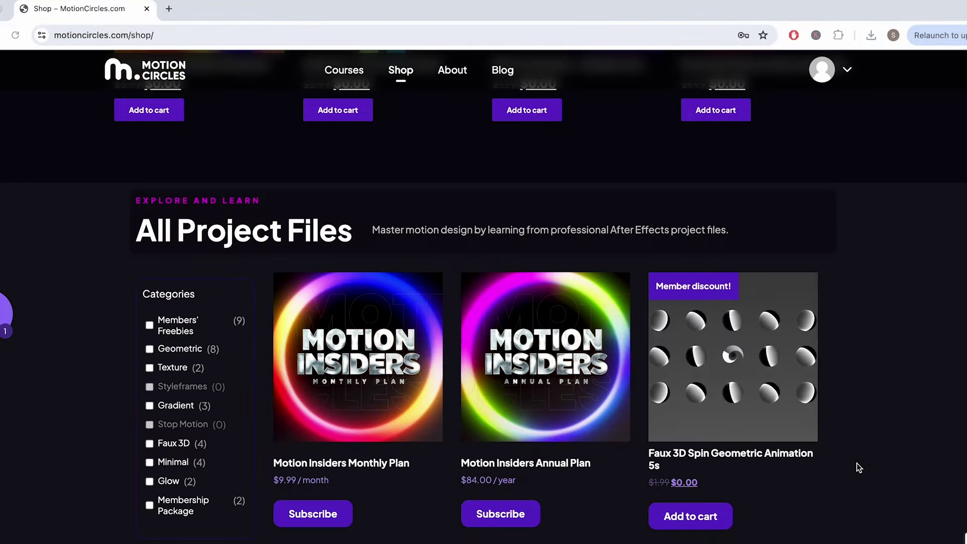
pyautogui.scroll(-5, 858, 467)
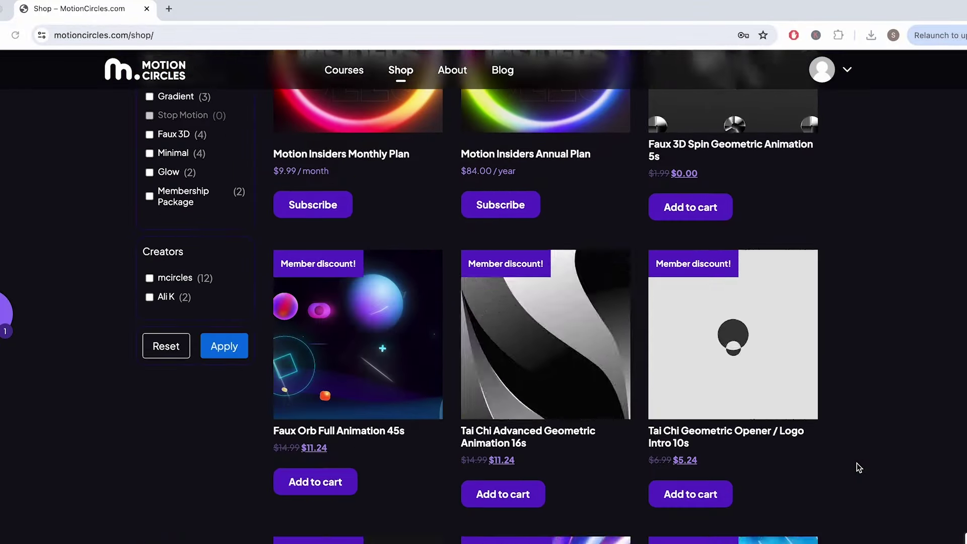
pyautogui.scroll(-7, 858, 468)
# Pre-compose the null, adjustment layer, circles and background solid as liquid Gradient, and place it above the circle shape layer.
pyautogui.scroll(-1, 857, 463)
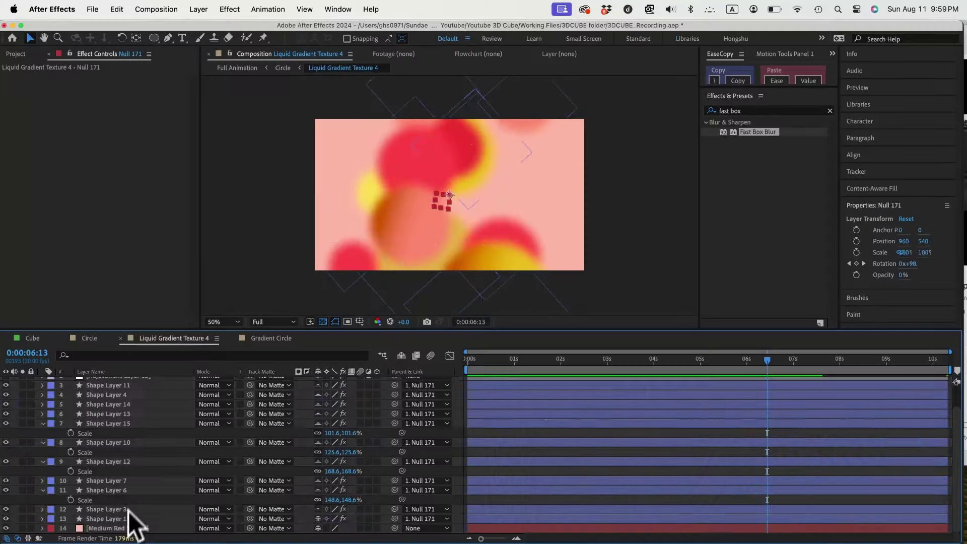
pyautogui.keyDown('shift'); pyautogui.click(125, 528); pyautogui.keyUp('shift')
pyautogui.press('super+shift+c')
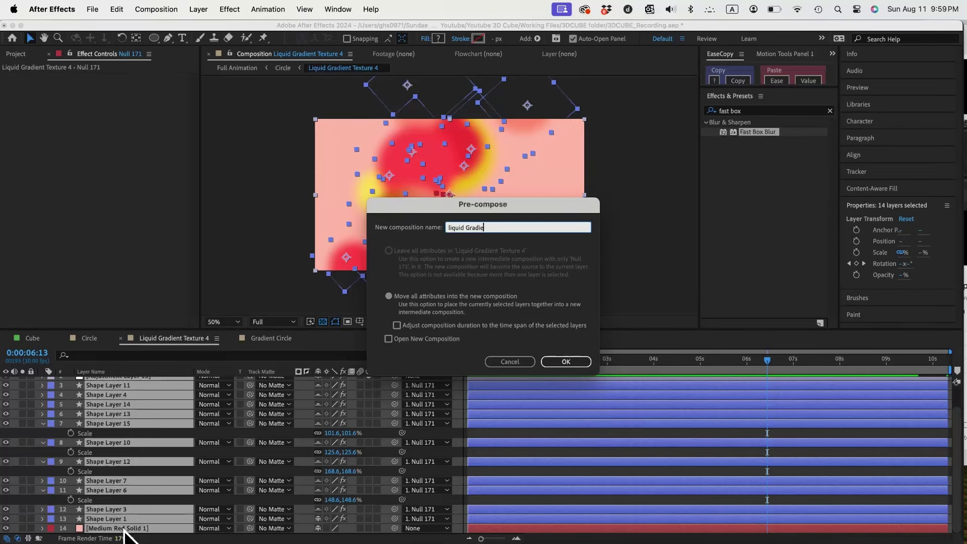
pyautogui.press('Return')
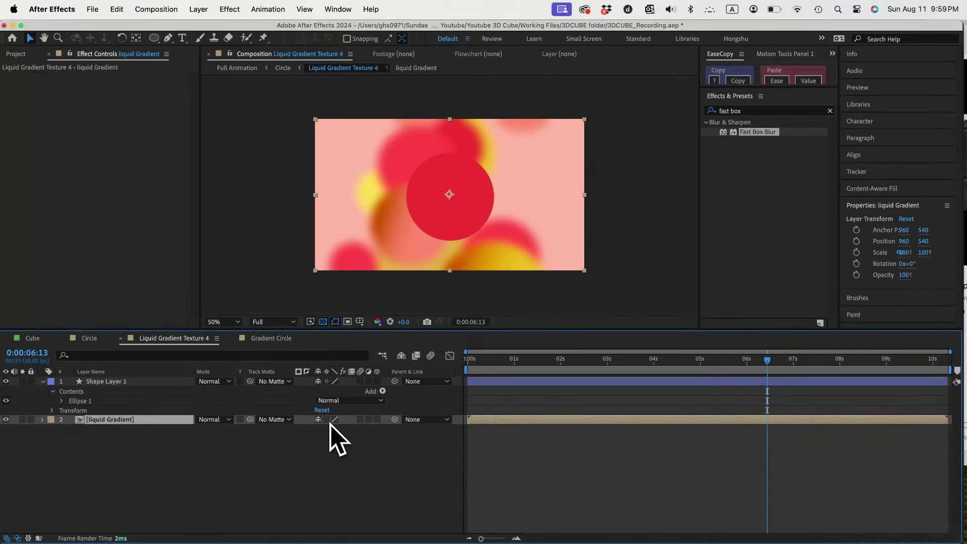
pyautogui.moveTo(122, 388); pyautogui.dragTo(118, 386)
pyautogui.click(128, 454)
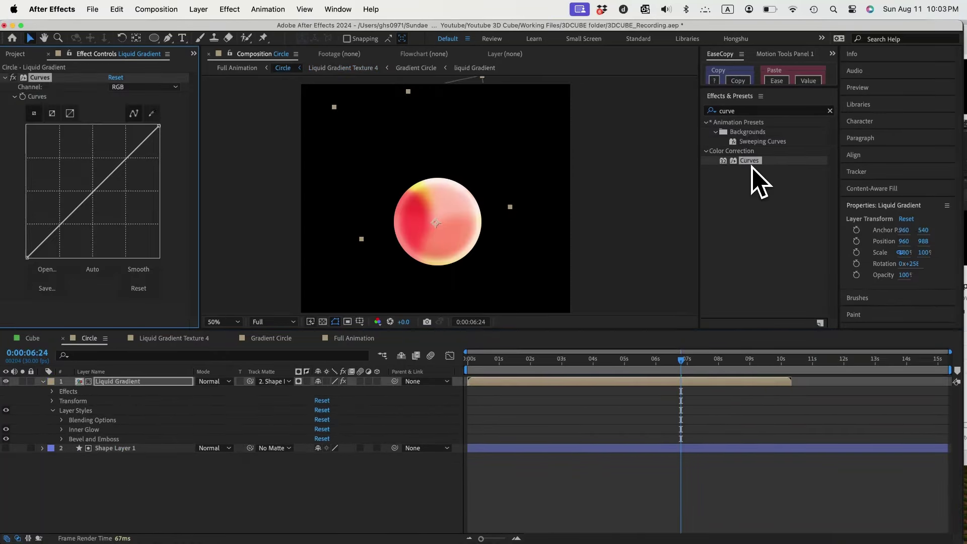
# On the Liquid Gradient layer, bend the RGB curve downward and apply Deep Glow with radius 215 and exposure 1.00.
pyautogui.moveTo(131, 154); pyautogui.dragTo(123, 183)
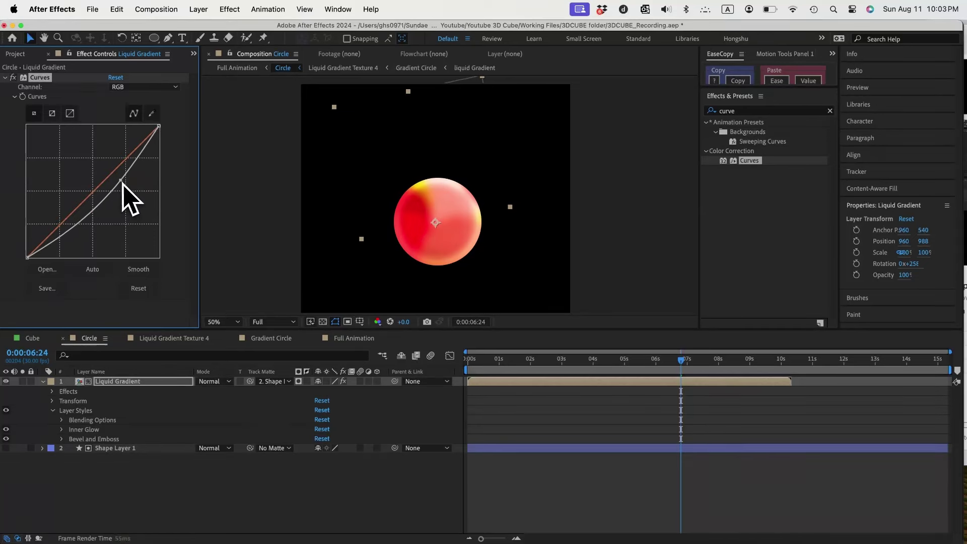
pyautogui.click(748, 111)
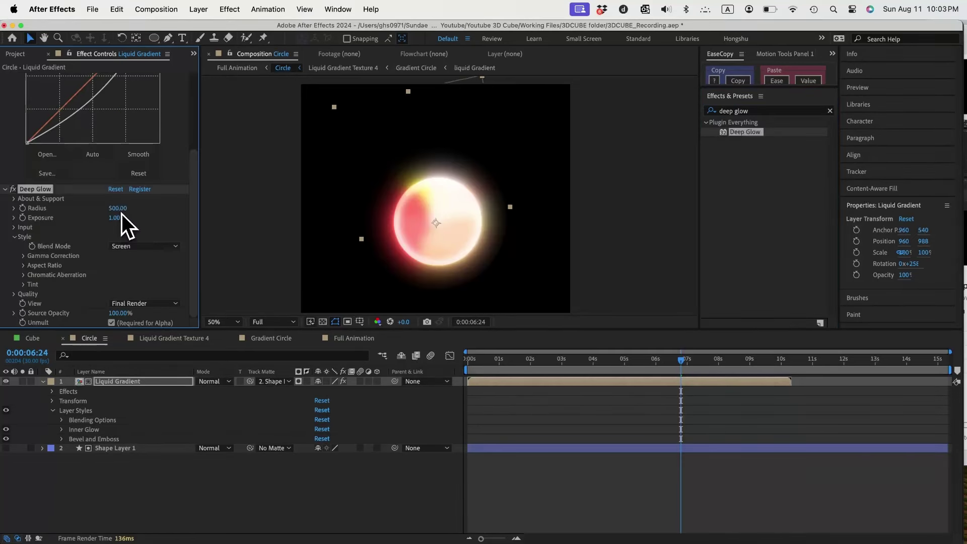
pyautogui.click(122, 213)
pyautogui.write('250')
pyautogui.press('Return')
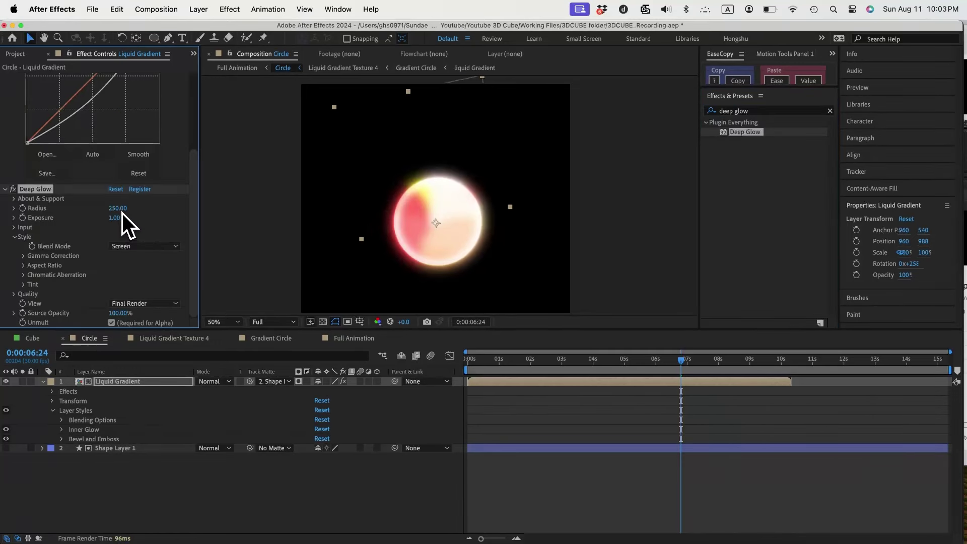
pyautogui.moveTo(122, 212); pyautogui.dragTo(80, 223)
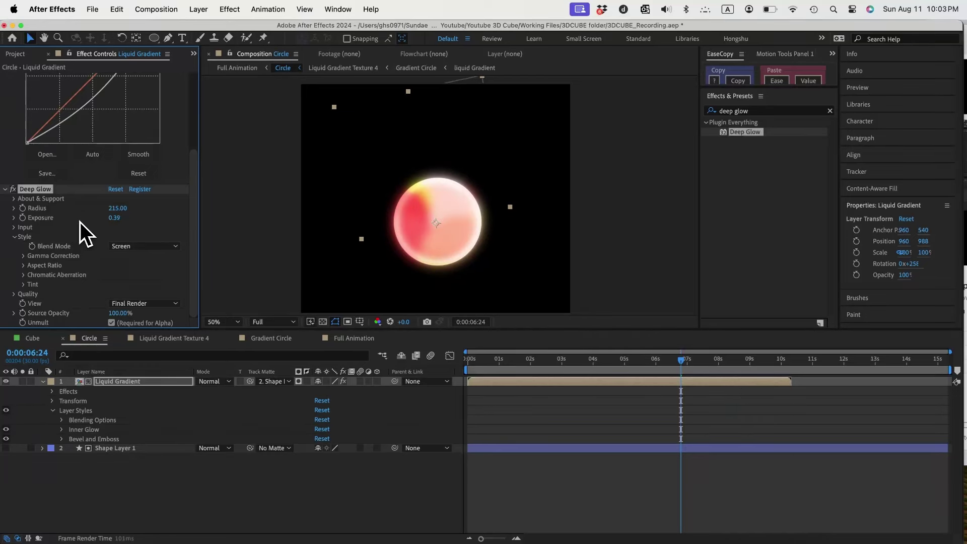
pyautogui.scroll(3, 80, 222)
pyautogui.moveTo(113, 138); pyautogui.dragTo(132, 136)
pyautogui.click(120, 278)
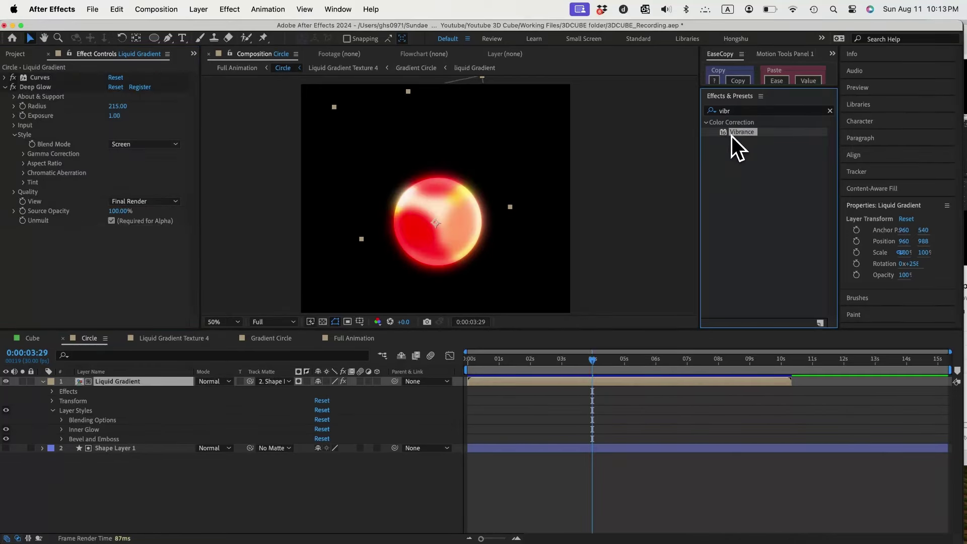
# Apply Vibrance at 40 and the Wiggle - position preset to the Liquid Gradient layer in the Circle composition.
pyautogui.moveTo(732, 136); pyautogui.dragTo(322, 233)
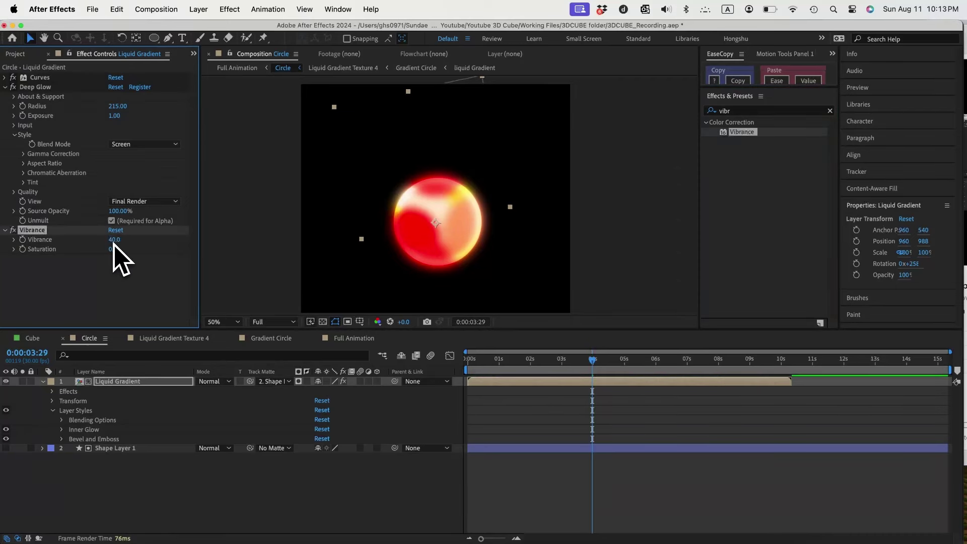
pyautogui.click(731, 113)
pyautogui.write('wiggle')
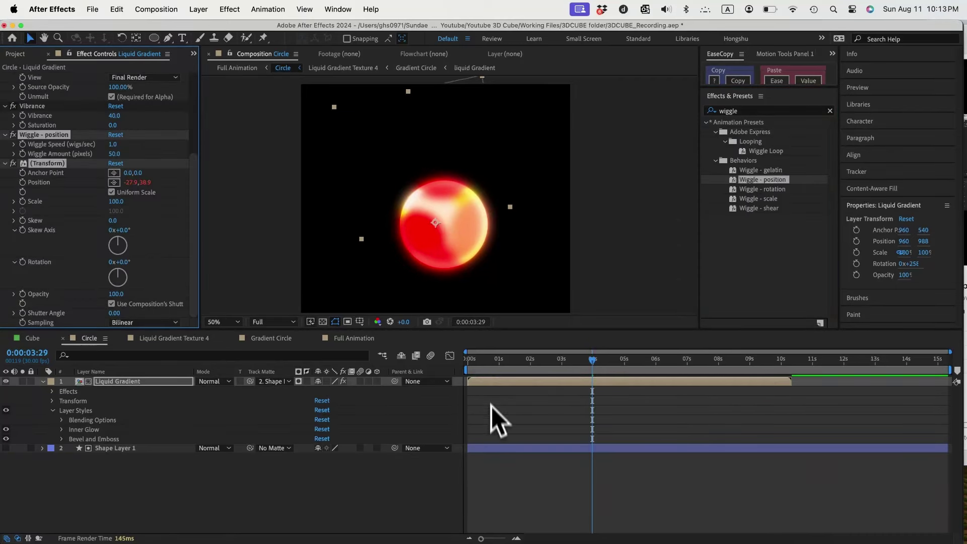
pyautogui.moveTo(485, 361); pyautogui.dragTo(437, 369)
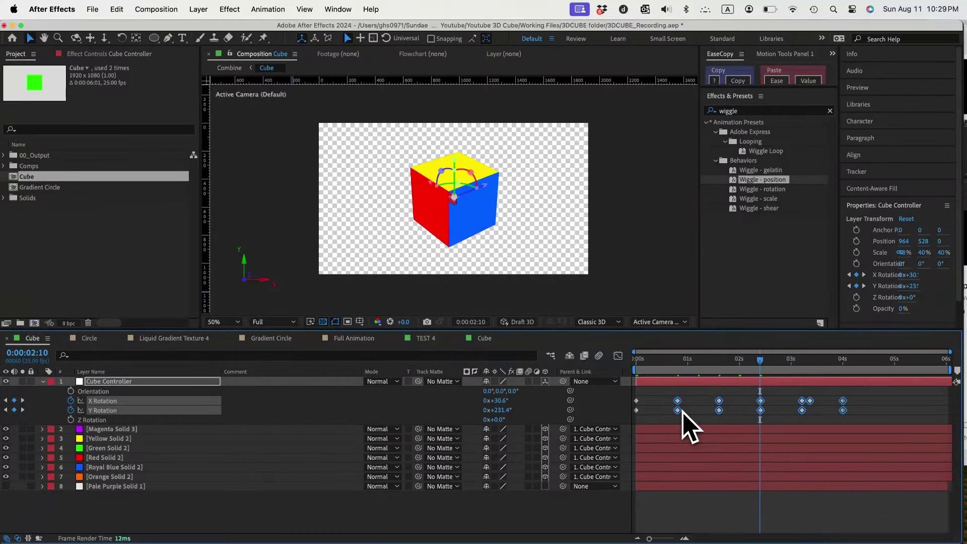
# Apply Easy Ease to all of Cube Controller's X and Y Rotation keyframes, lengthen their speed graph handles, and preview the spin.
pyautogui.moveTo(863, 394); pyautogui.dragTo(621, 424)
pyautogui.click(619, 356)
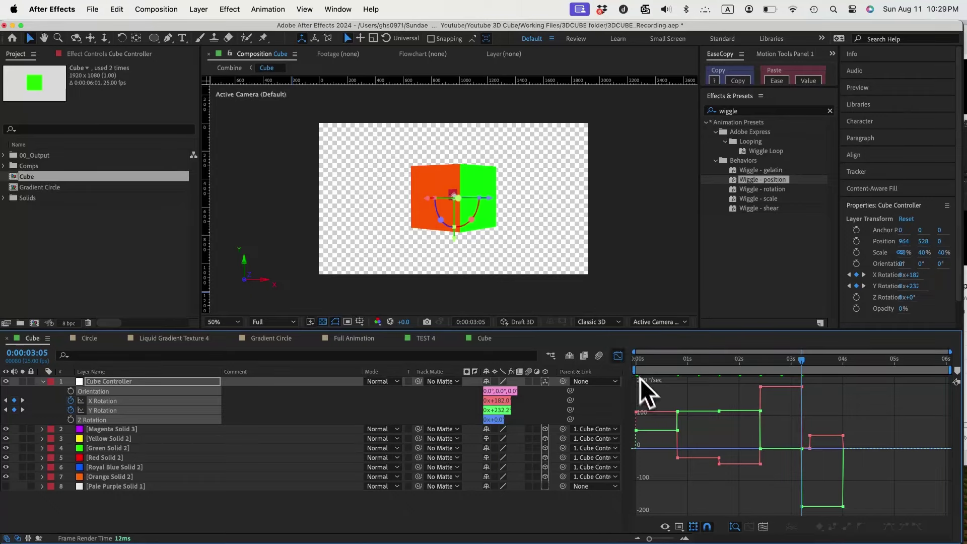
pyautogui.press('F9')
pyautogui.click(672, 449)
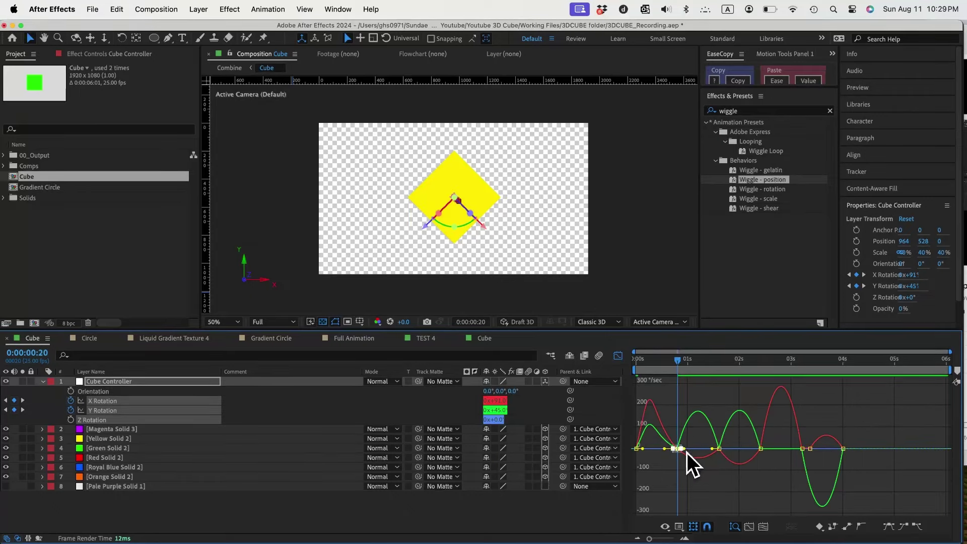
pyautogui.moveTo(687, 453); pyautogui.dragTo(728, 455)
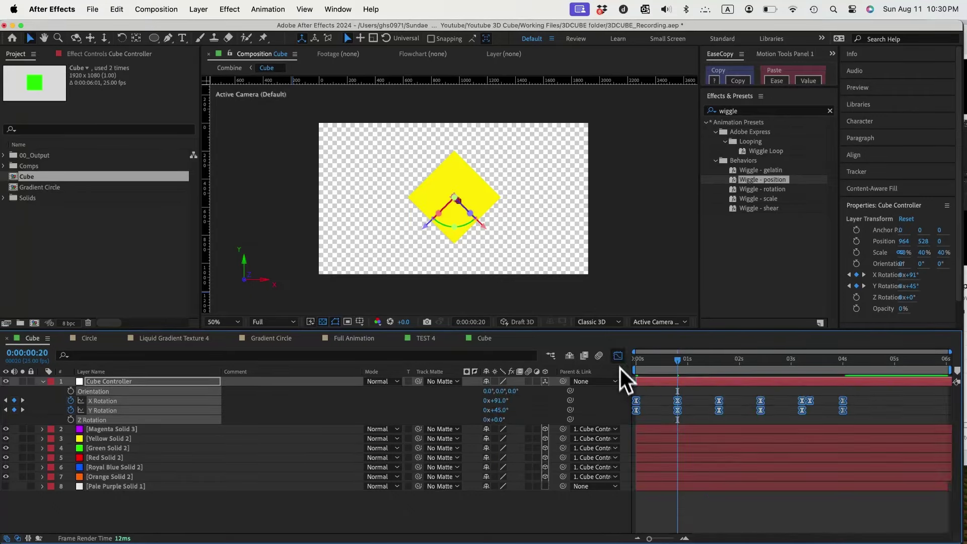
pyautogui.click(618, 356)
pyautogui.moveTo(688, 369); pyautogui.dragTo(806, 375)
pyautogui.press('space')
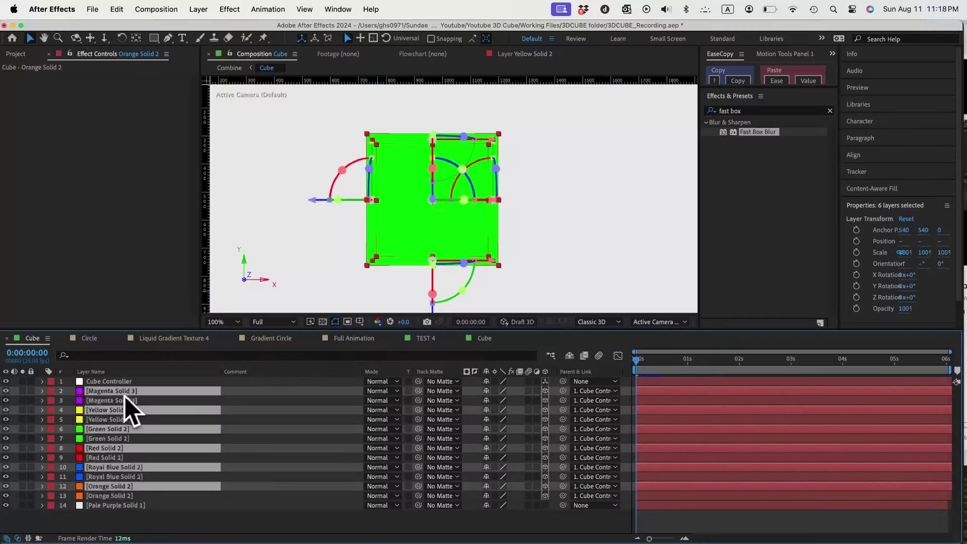
# Set the label colour of the six selected duplicate cube face solids to Orange.
pyautogui.click(52, 411)
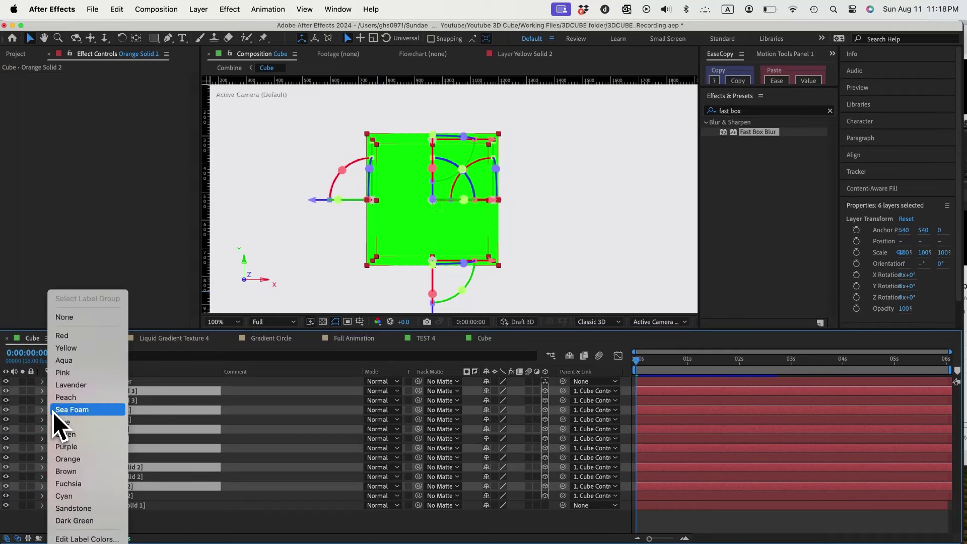
pyautogui.click(81, 457)
pyautogui.click(119, 518)
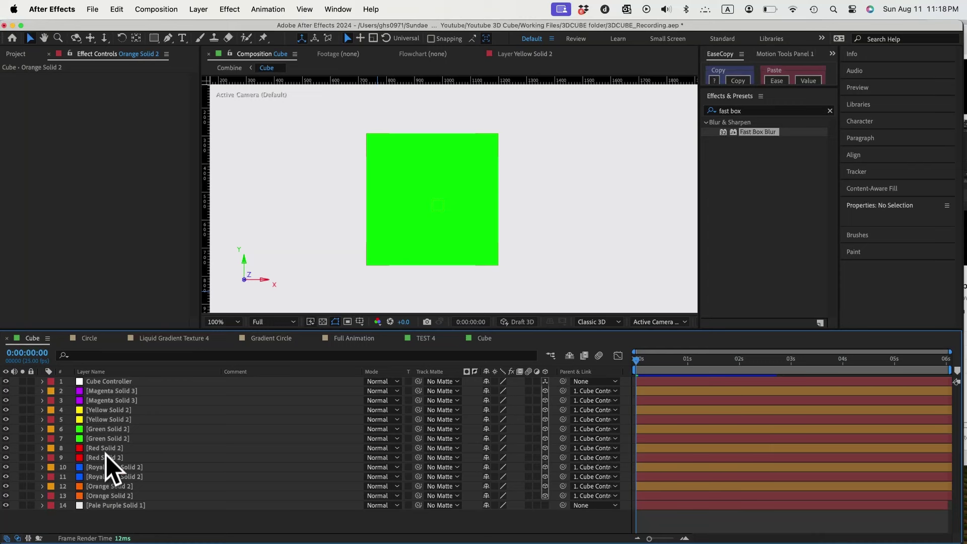
# Add a full-size rectangular mask to the red-labelled Green Solid 2 layer and apply Stroke on all masks with brush size 3.
pyautogui.click(107, 440)
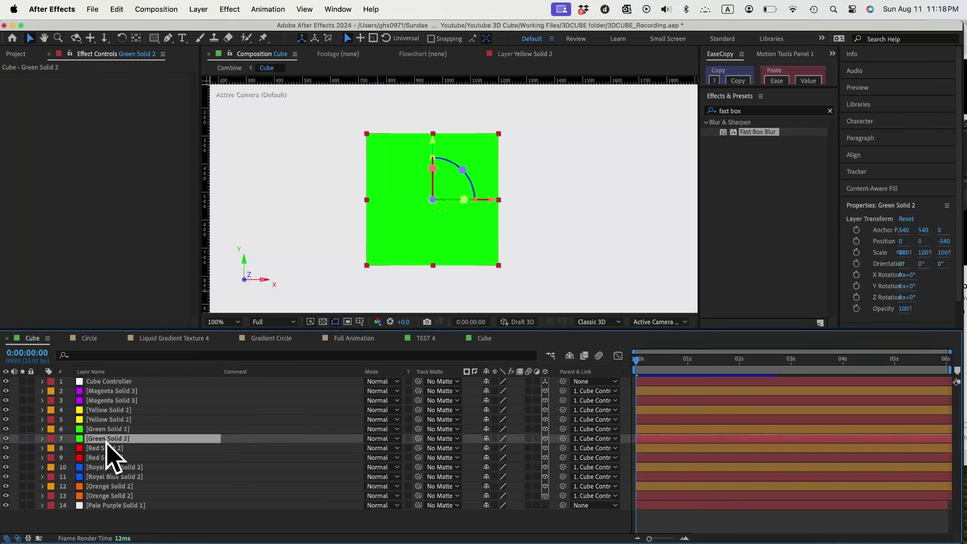
pyautogui.doubleClick(156, 42)
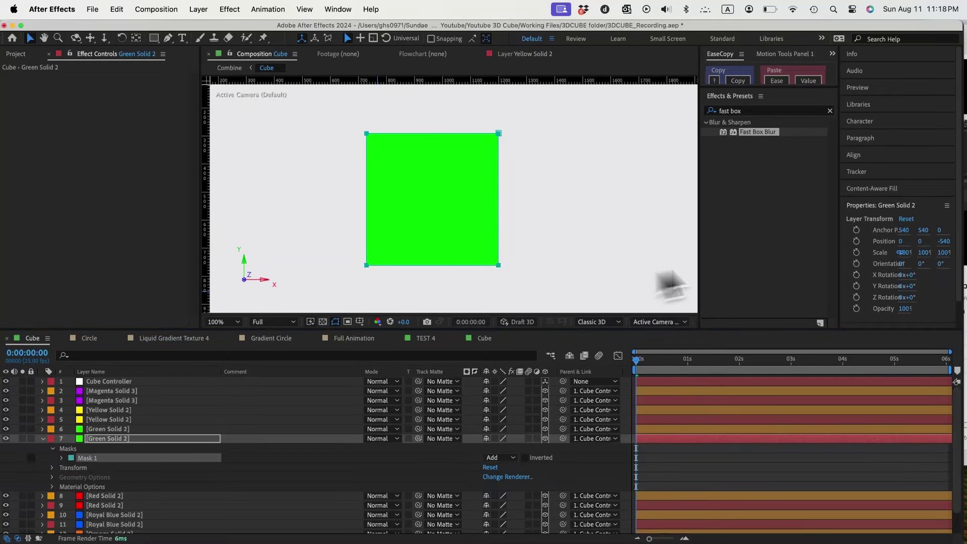
pyautogui.click(770, 110)
pyautogui.write('strok')
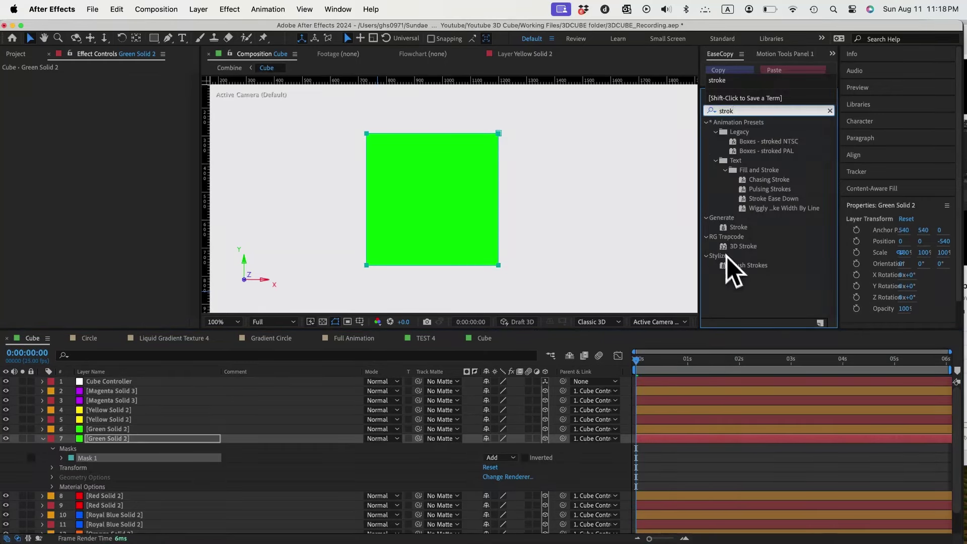
pyautogui.doubleClick(739, 227)
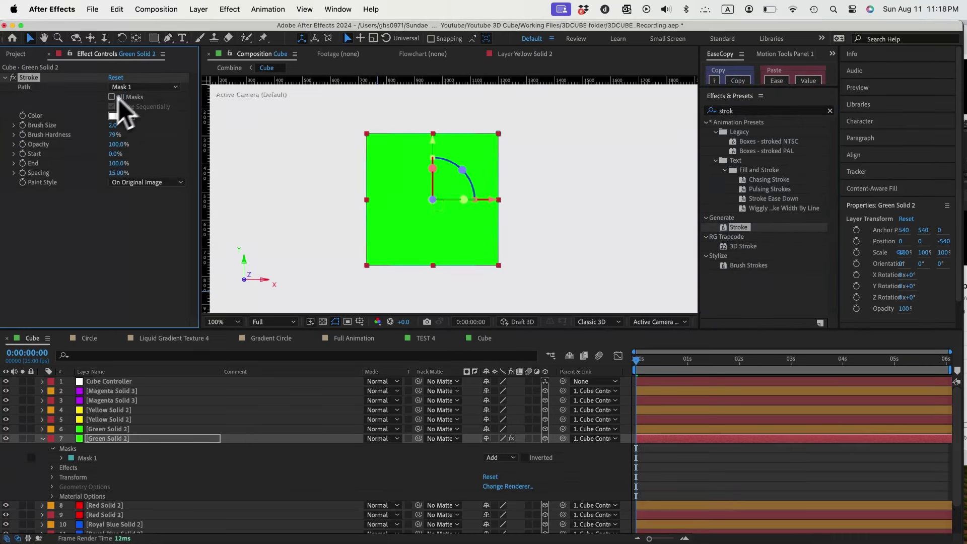
pyautogui.click(113, 126)
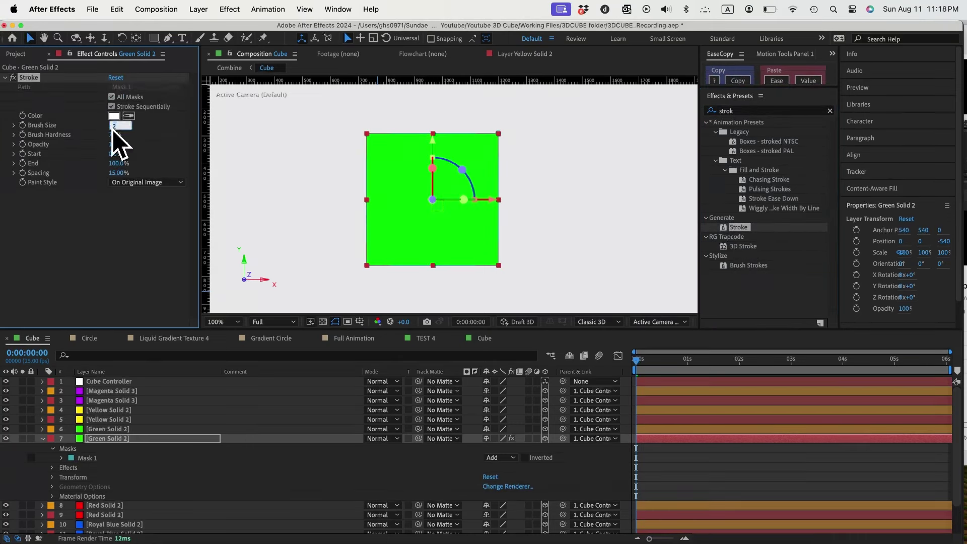
pyautogui.write('3')
pyautogui.click(121, 230)
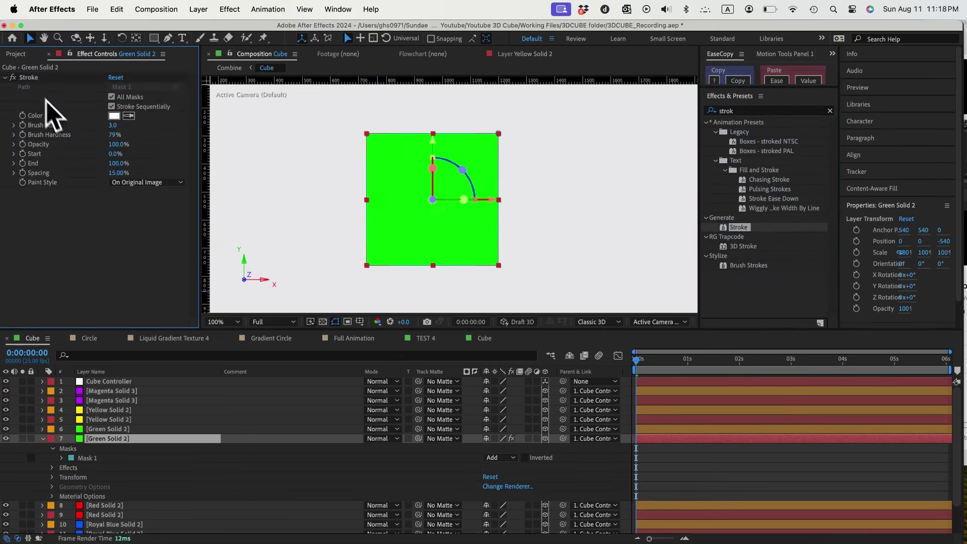
# Give the red-labelled Yellow Solid 2, Magenta Solid 3 and Red Solid 2 layers the same mask and a copy of the Stroke effect.
pyautogui.click(113, 419)
pyautogui.press('super+v')
pyautogui.click(113, 401)
pyautogui.press('super+v')
pyautogui.scroll(-5, 124, 454)
pyautogui.click(115, 506)
pyautogui.press('super+v')
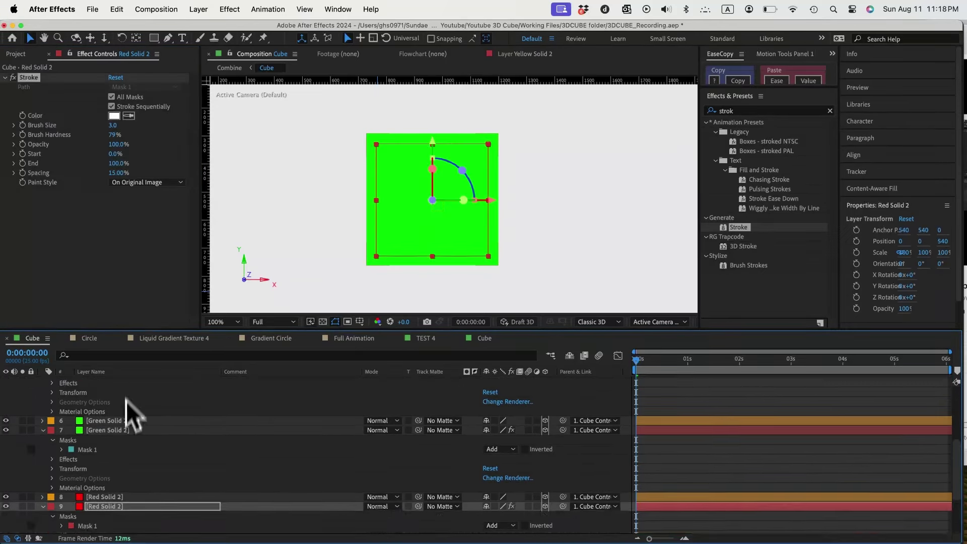
# Give the red-labelled Royal Blue Solid 2 and Orange Solid 2 layers a full-size rectangular mask and a copy of the Stroke effect.
pyautogui.scroll(-3, 126, 454)
pyautogui.click(119, 501)
pyautogui.doubleClick(154, 38)
pyautogui.press('super+v')
pyautogui.click(121, 518)
pyautogui.doubleClick(154, 39)
pyautogui.press('super+v')
# Collapse the expanded properties of all layers in the Cube composition.
pyautogui.press('super+a')
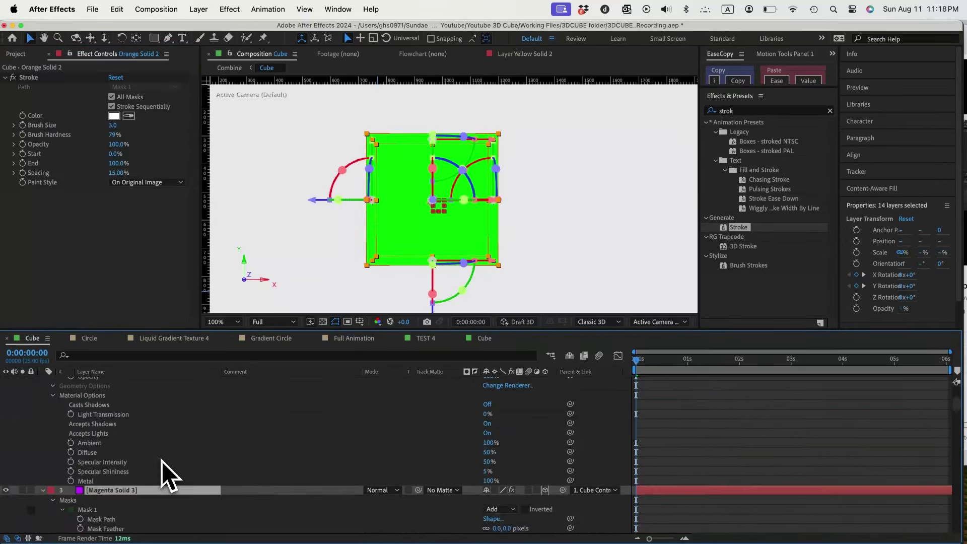
pyautogui.press('u')
pyautogui.click(126, 524)
# Turn all twelve cube face solids into adjustment layers and preview the outlined cube's spin.
pyautogui.click(121, 497)
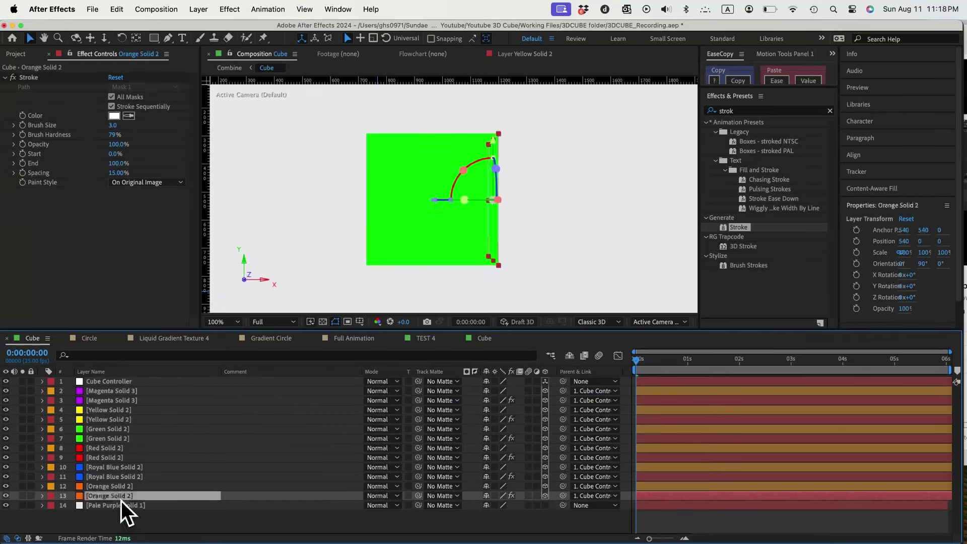
pyautogui.keyDown('shift'); pyautogui.click(116, 391); pyautogui.keyUp('shift')
pyautogui.click(537, 393)
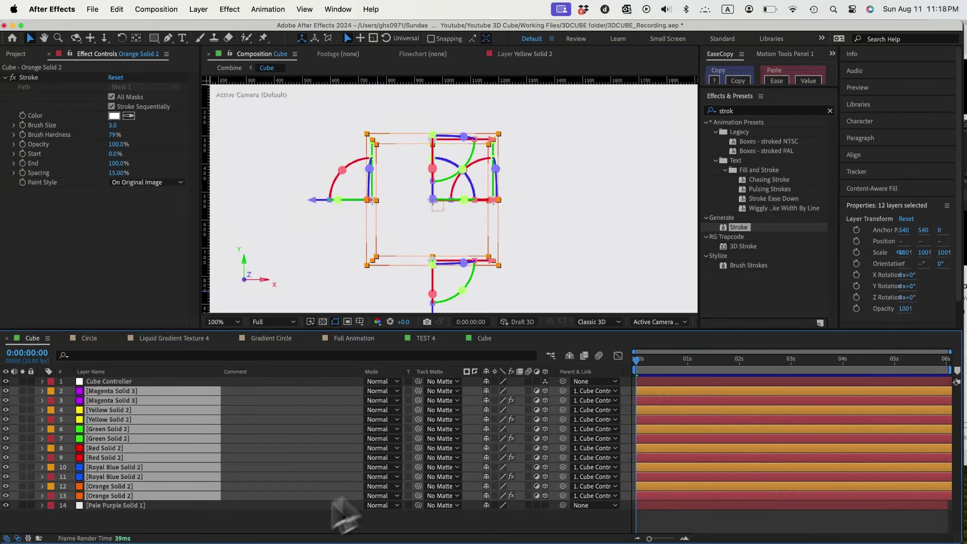
pyautogui.click(271, 528)
pyautogui.press('space')
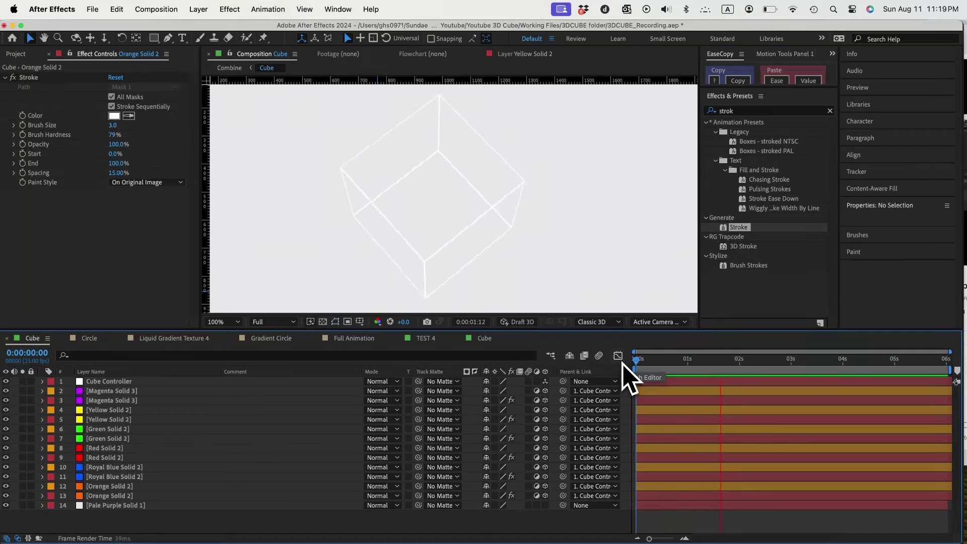
# Paste the Circle composition into Cube, place it between the Green Solid 2 and Red Solid 2 layers, and preview the animation.
pyautogui.press('super+v')
pyautogui.moveTo(104, 382); pyautogui.dragTo(112, 454)
pyautogui.press('space')
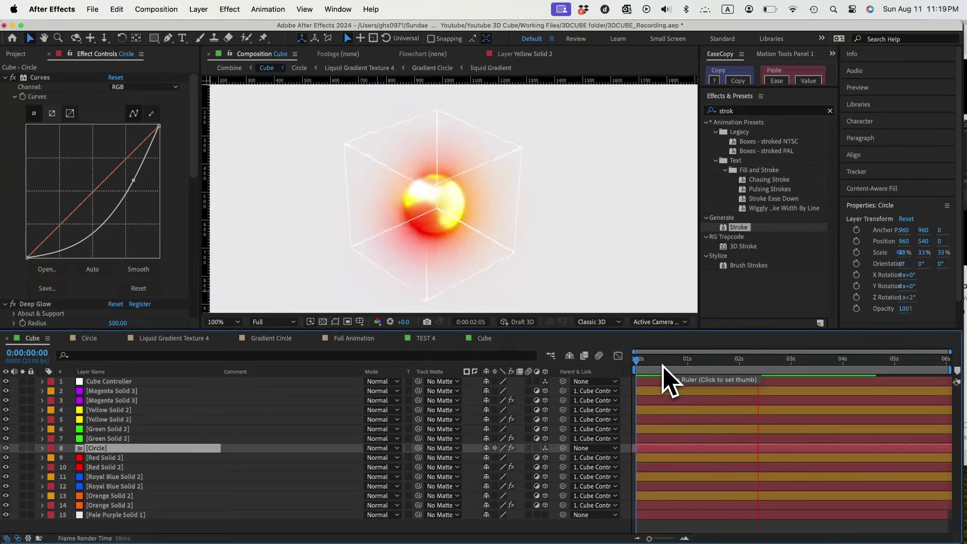
pyautogui.press('space')
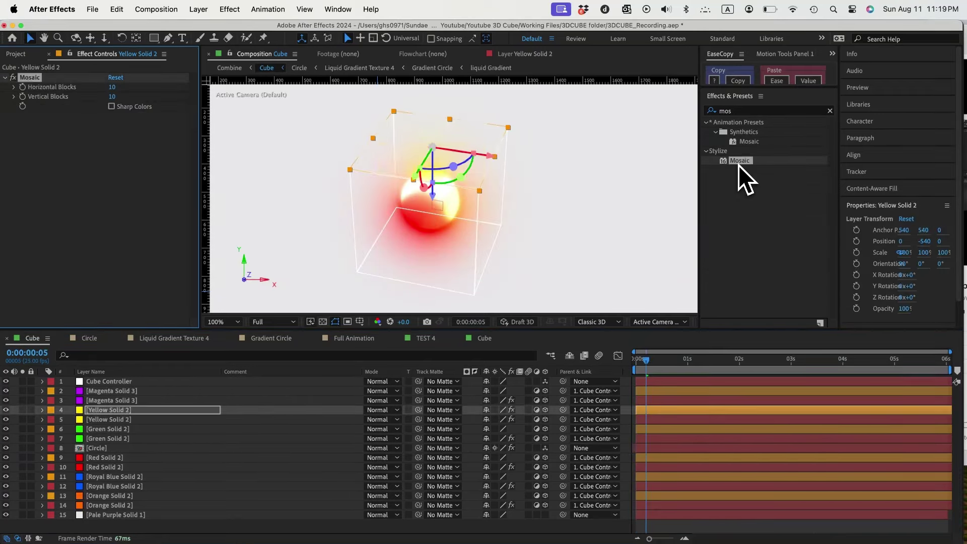
# Apply Mosaic with 30 by 30 blocks, Fast Box Blur with radius 10 and Vibrance at 98 to the orange-labelled Yellow Solid 2, then preview.
pyautogui.moveTo(738, 166); pyautogui.dragTo(179, 114)
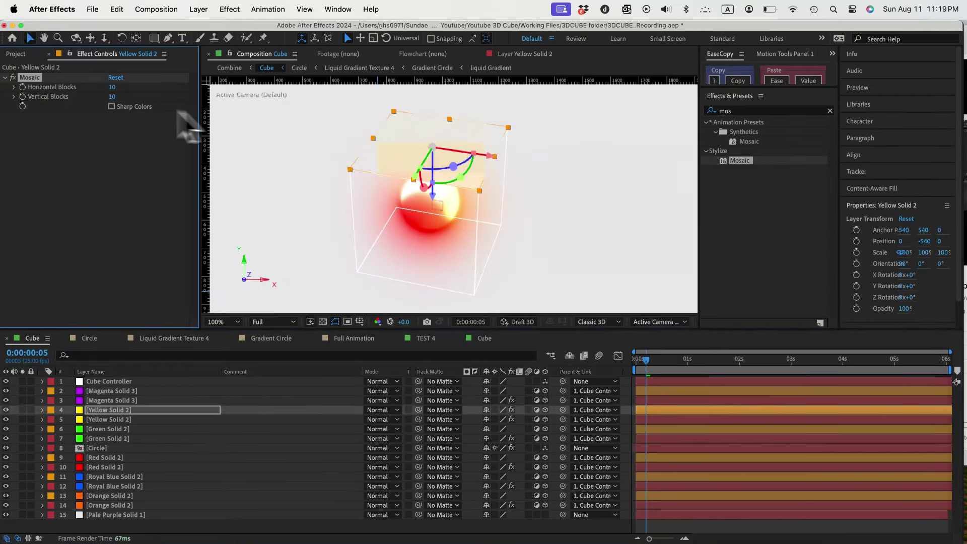
pyautogui.press('Tab')
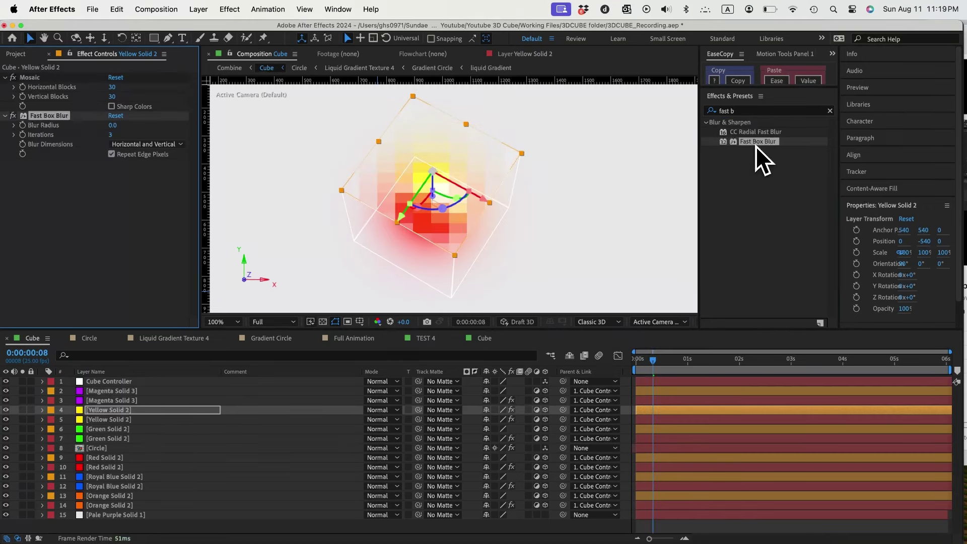
pyautogui.moveTo(756, 146); pyautogui.dragTo(179, 188)
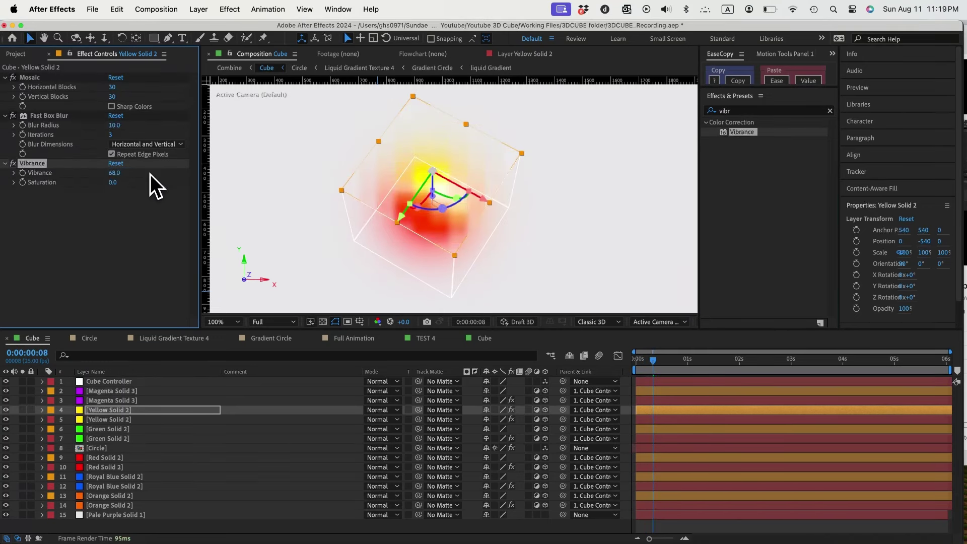
pyautogui.moveTo(653, 360); pyautogui.dragTo(633, 364)
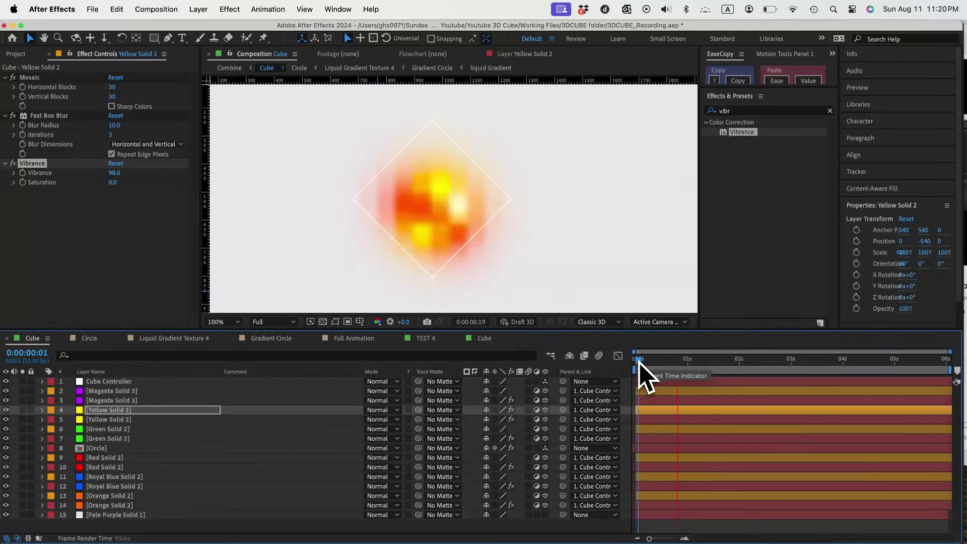
pyautogui.press('space')
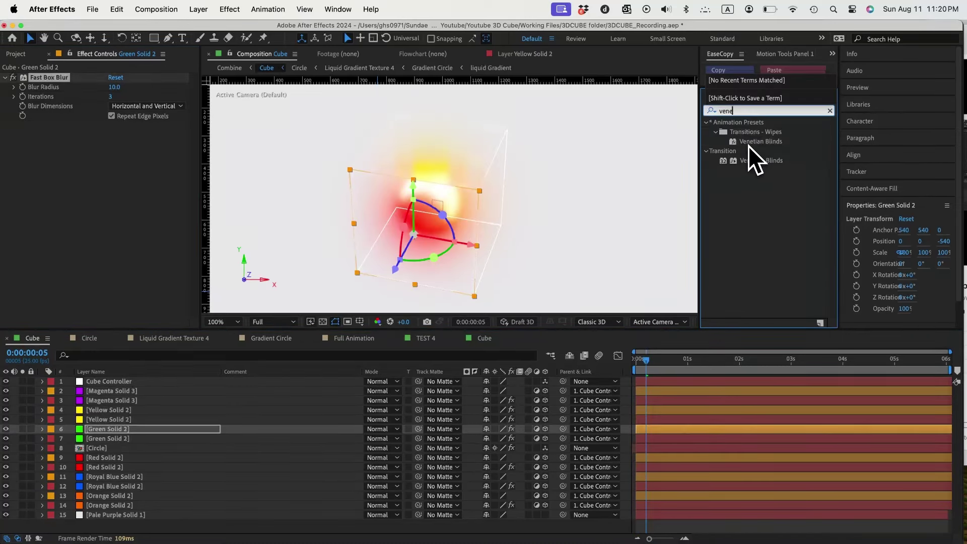
# Apply Venetian Blinds to the orange-labelled Green Solid 2 with 25% completion, 45° direction and width 8, and preview from the start.
pyautogui.doubleClick(748, 145)
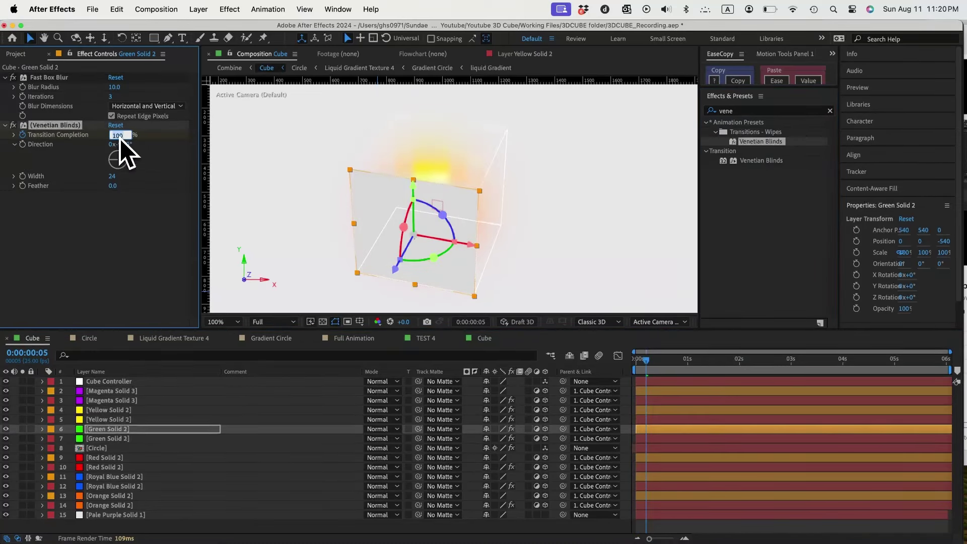
pyautogui.click(96, 217)
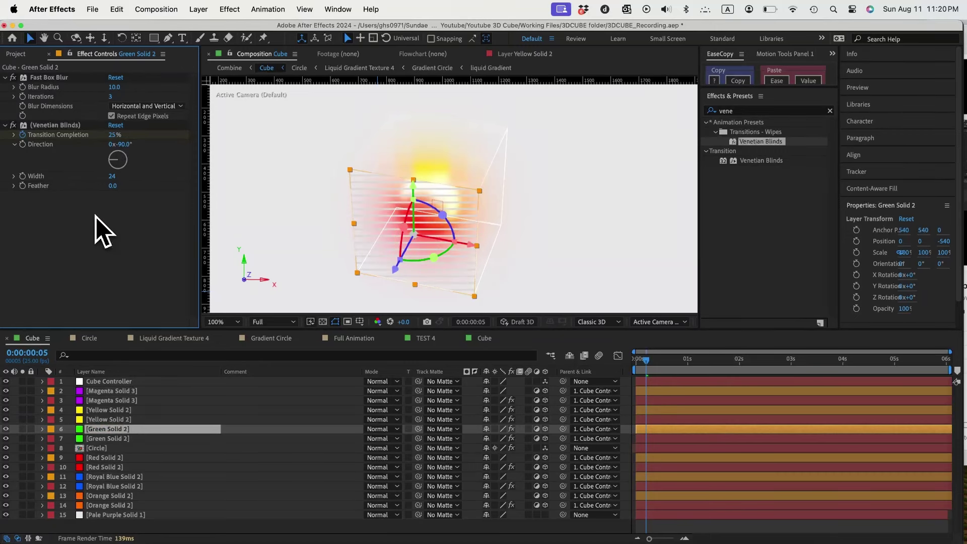
pyautogui.click(124, 217)
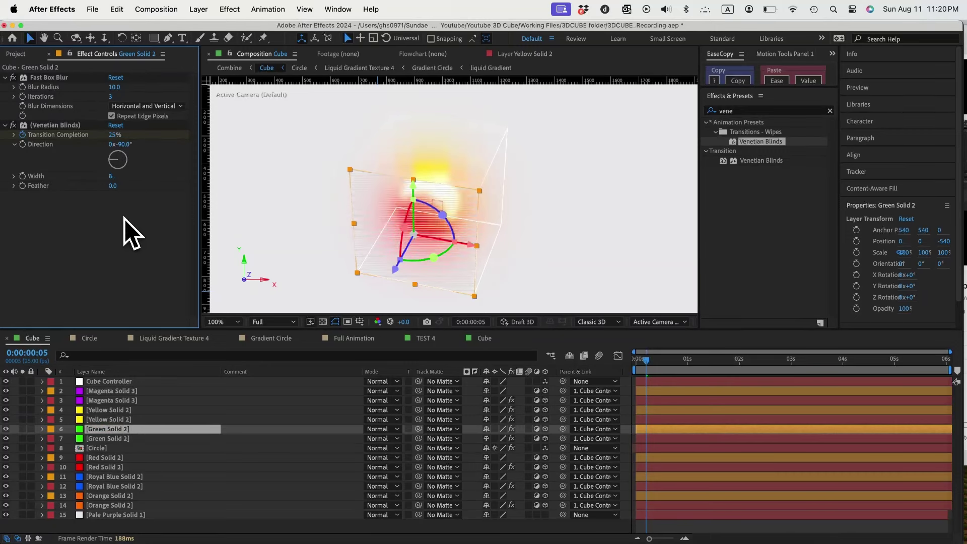
pyautogui.click(125, 157)
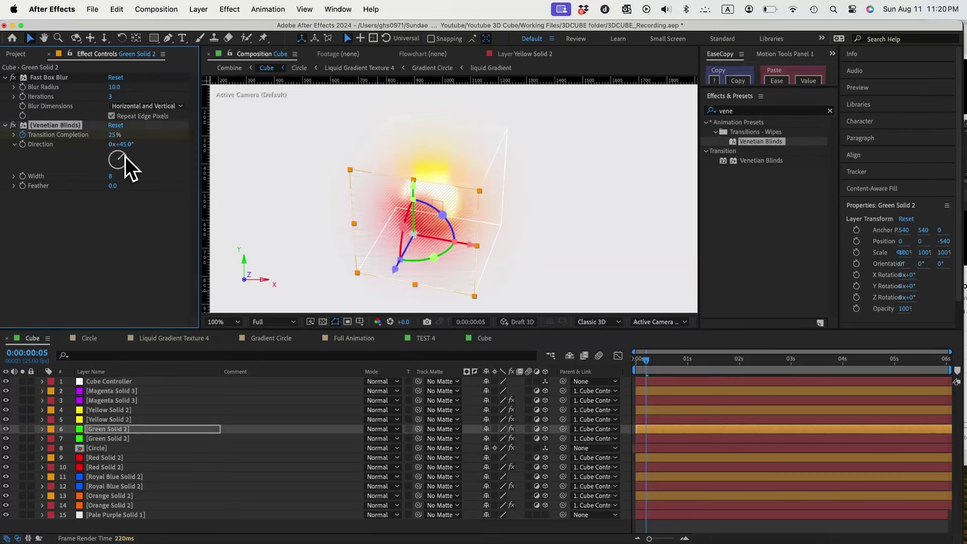
pyautogui.click(124, 212)
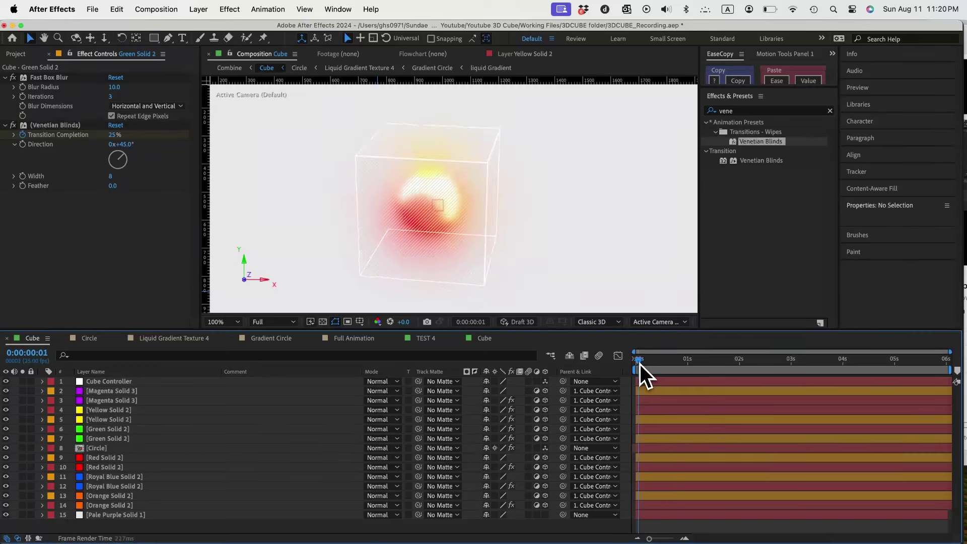
pyautogui.moveTo(641, 365); pyautogui.dragTo(617, 370)
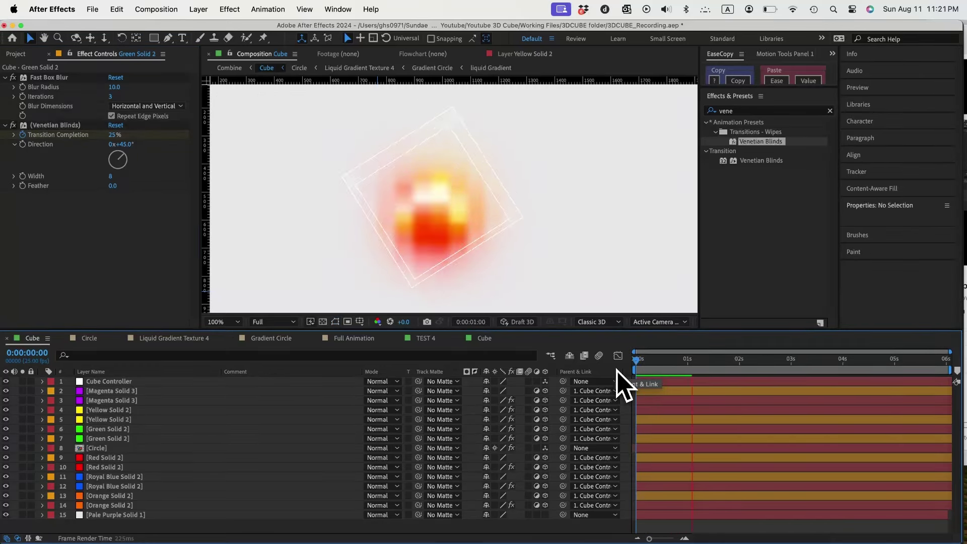
# Split both Royal Blue Solid 2 layers at 0:00:02:01 and move their second halves together above the Circle layer.
pyautogui.click(94, 478)
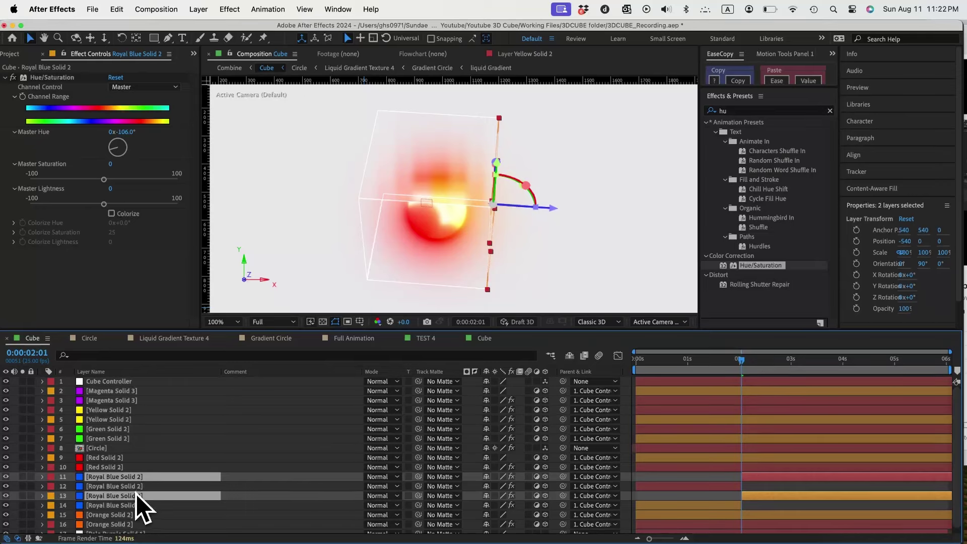
pyautogui.moveTo(136, 499); pyautogui.dragTo(136, 483)
pyautogui.click(766, 503)
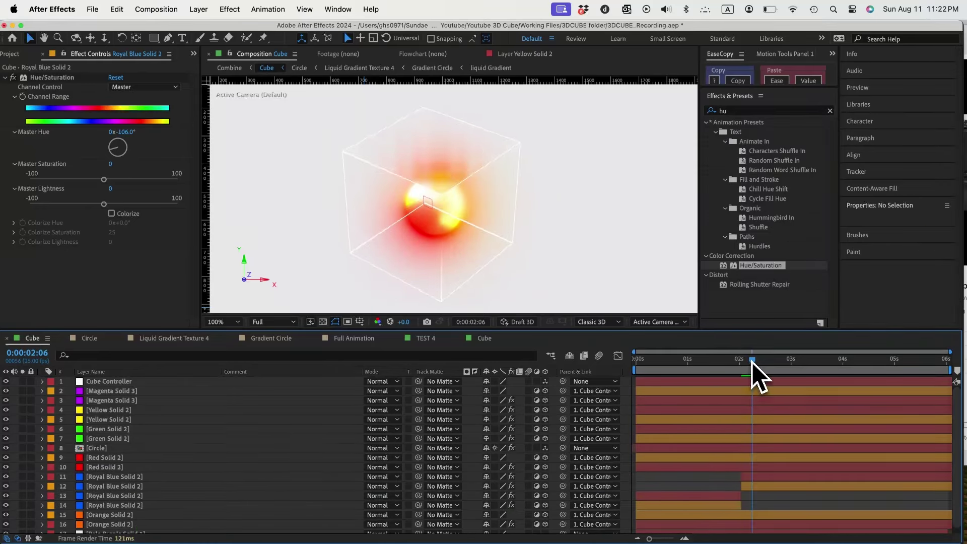
pyautogui.click(139, 476)
pyautogui.keyDown('shift'); pyautogui.click(136, 486); pyautogui.keyUp('shift')
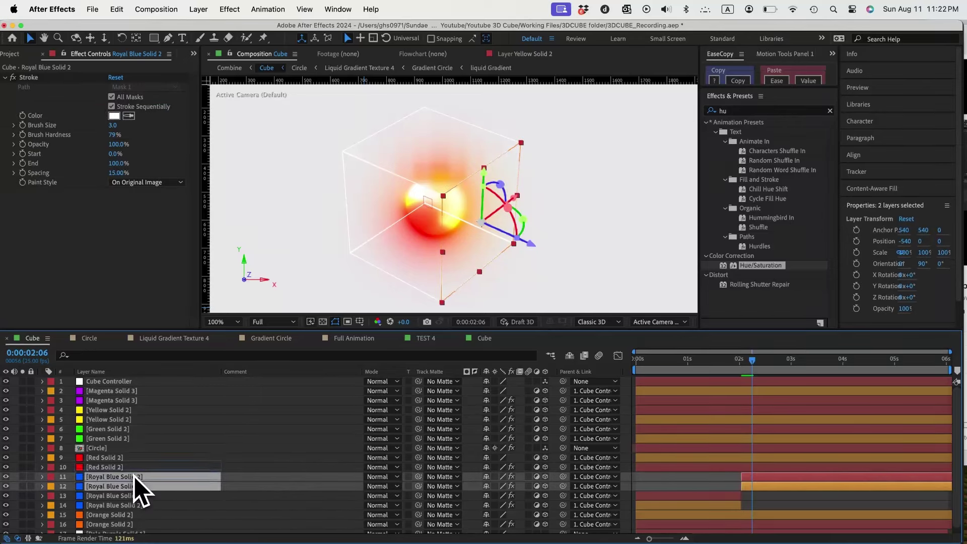
pyautogui.moveTo(134, 488); pyautogui.dragTo(156, 459)
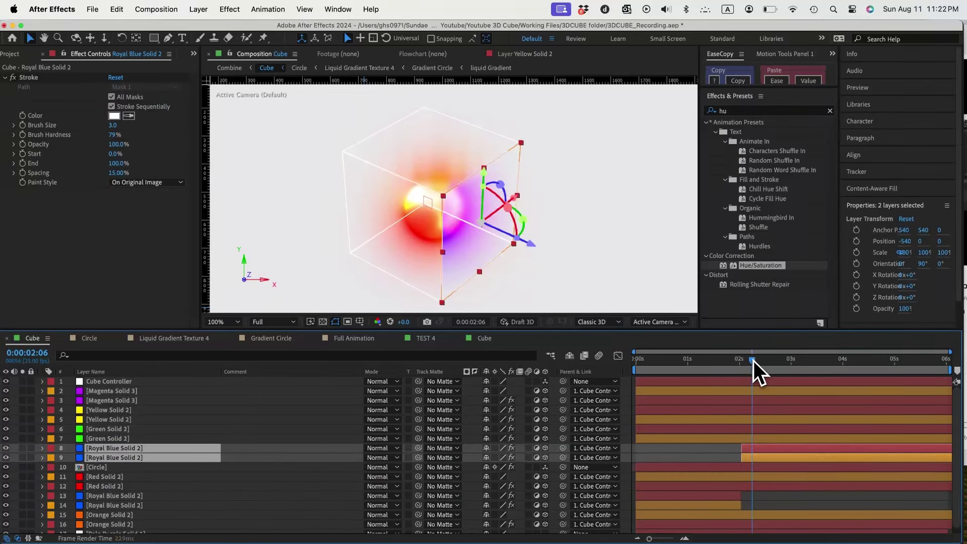
pyautogui.moveTo(754, 361); pyautogui.dragTo(757, 361)
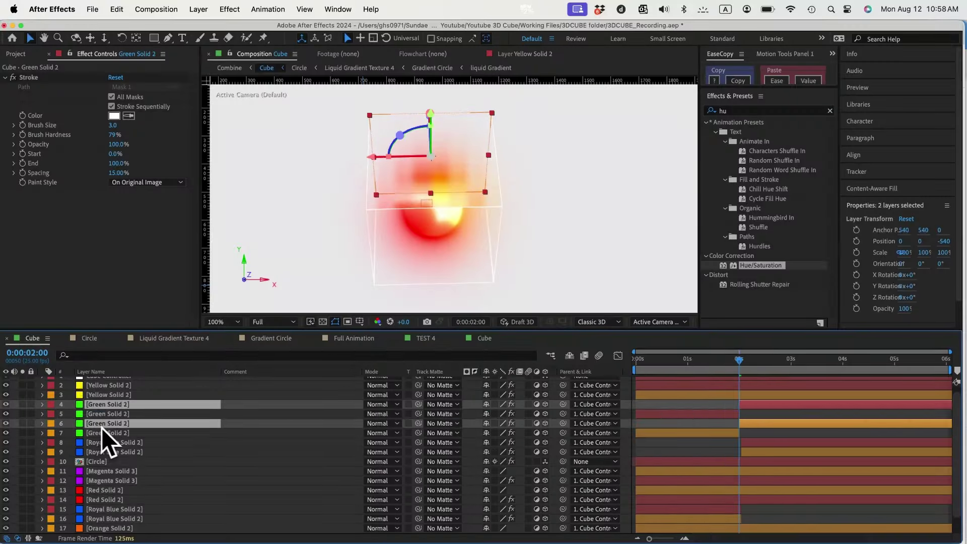
# Move the two Green Solid 2 segments that start at 0:00:02:00 below the Circle and Magenta Solid 3 layers.
pyautogui.moveTo(102, 429); pyautogui.dragTo(116, 476)
pyautogui.click(722, 384)
pyautogui.click(742, 360)
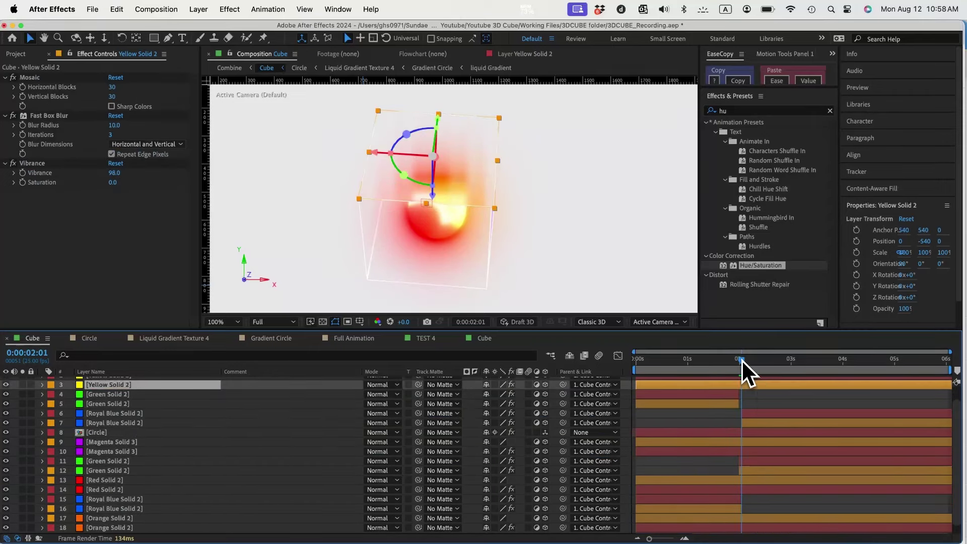
pyautogui.moveTo(741, 359); pyautogui.dragTo(774, 361)
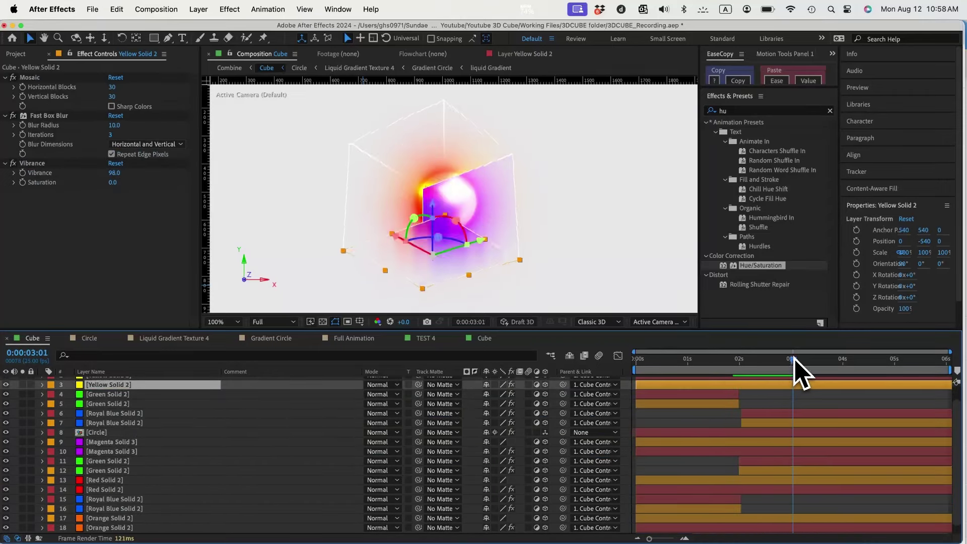
# Split the two Royal Blue Solid 2 segments above Circle just before the 3-second mark and move the new parts below Circle.
pyautogui.click(91, 413)
pyautogui.keyDown('shift'); pyautogui.click(91, 423); pyautogui.keyUp('shift')
pyautogui.click(786, 361)
pyautogui.press('super+shift+d')
pyautogui.moveTo(786, 362); pyautogui.dragTo(817, 363)
pyautogui.press('super+[')
pyautogui.press('super+[')
pyautogui.press('super+[')
# Split the two Green Solid 2 segments below Circle just before the 3-second mark and move the new parts above Circle.
pyautogui.click(107, 480)
pyautogui.keyDown('shift'); pyautogui.click(107, 490); pyautogui.keyUp('shift')
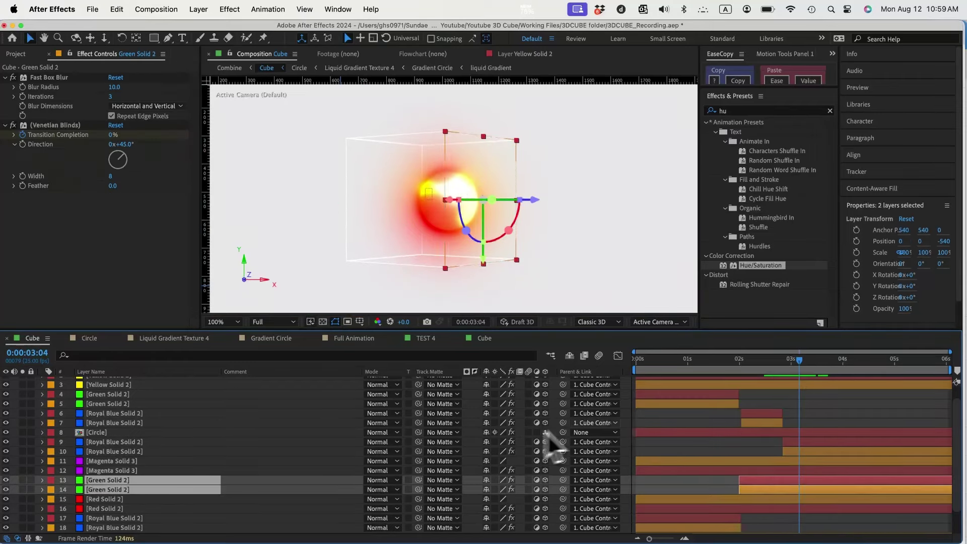
pyautogui.press('super+shift+d')
pyautogui.moveTo(783, 360); pyautogui.dragTo(813, 361)
pyautogui.press('F2')
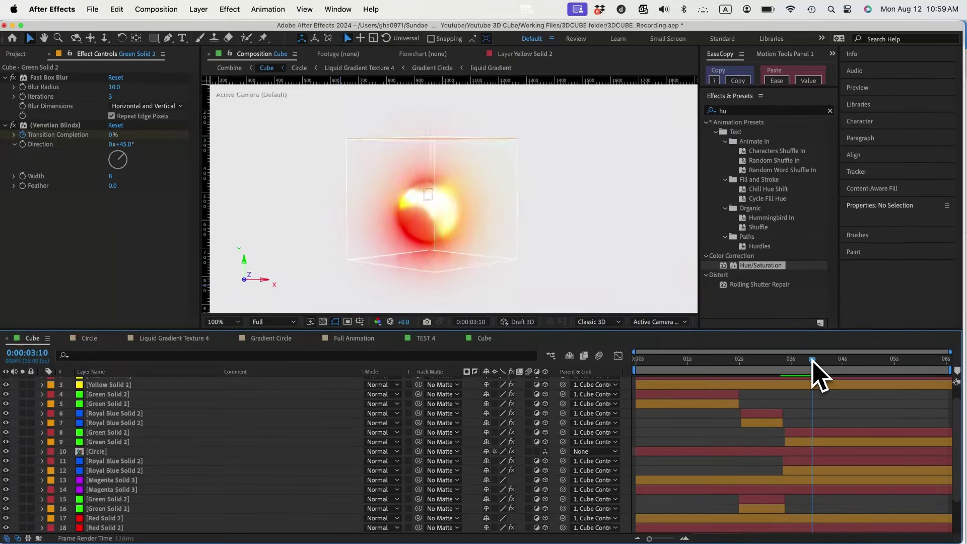
# Split both Red Solid 2 layers just before the 3-second mark and move the new segments above the Circle layer.
pyautogui.click(105, 519)
pyautogui.keyDown('shift'); pyautogui.click(106, 528); pyautogui.keyUp('shift')
pyautogui.press('pageup')
pyautogui.press('pageup')
pyautogui.press('pageup')
pyautogui.press('super+shift+d')
pyautogui.moveTo(108, 518); pyautogui.dragTo(123, 426)
pyautogui.click(820, 388)
pyautogui.moveTo(785, 361); pyautogui.dragTo(800, 363)
# Move the two new Red Solid 2 segments directly below the Circle layer.
pyautogui.click(99, 478)
pyautogui.keyDown('shift'); pyautogui.click(99, 468); pyautogui.keyUp('shift')
pyautogui.moveTo(98, 468); pyautogui.dragTo(99, 492)
pyautogui.click(848, 421)
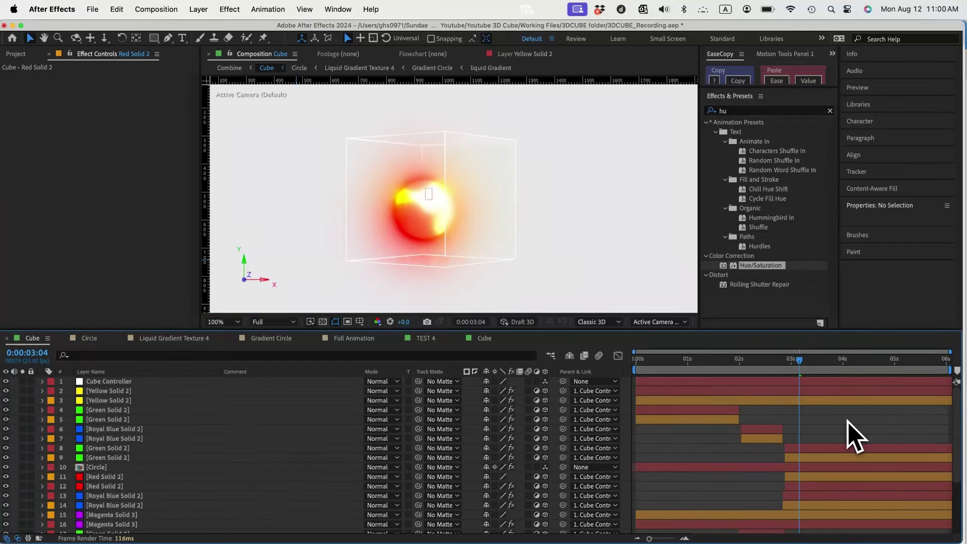
pyautogui.click(415, 143)
pyautogui.scroll(-5, 129, 474)
pyautogui.keyDown('shift'); pyautogui.click(128, 517); pyautogui.keyUp('shift')
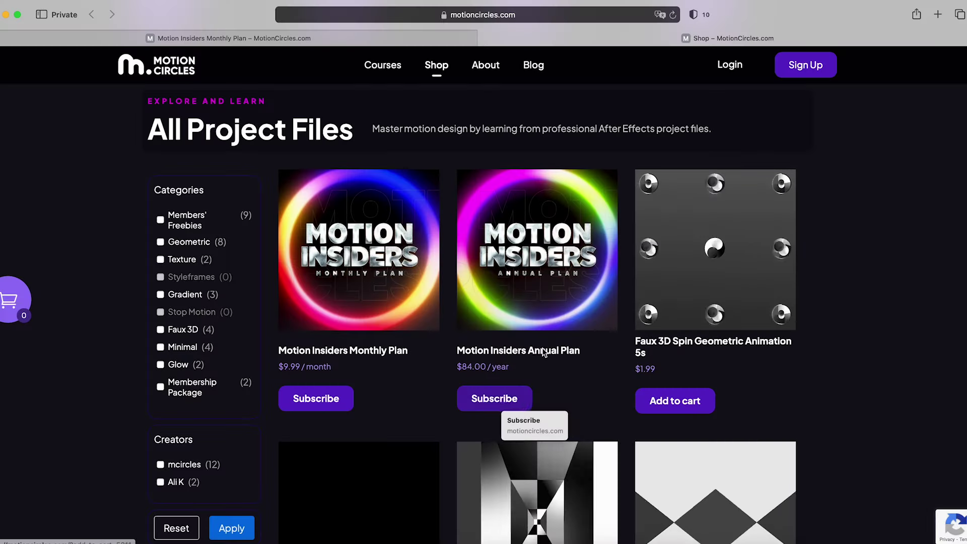
# Switch to the browser and look through the Motion Circles shop plans and course list.
pyautogui.click(541, 356)
pyautogui.click(409, 34)
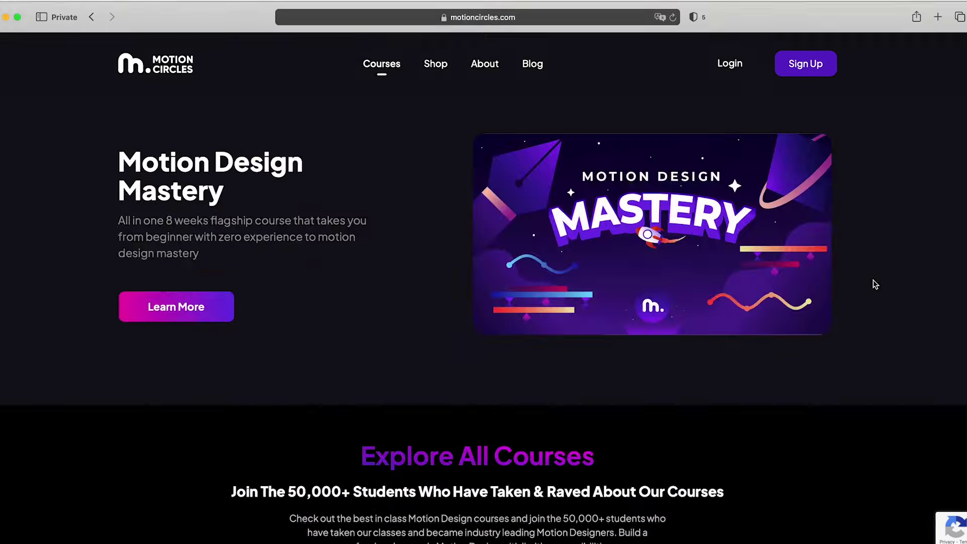
pyautogui.scroll(-15, 873, 282)
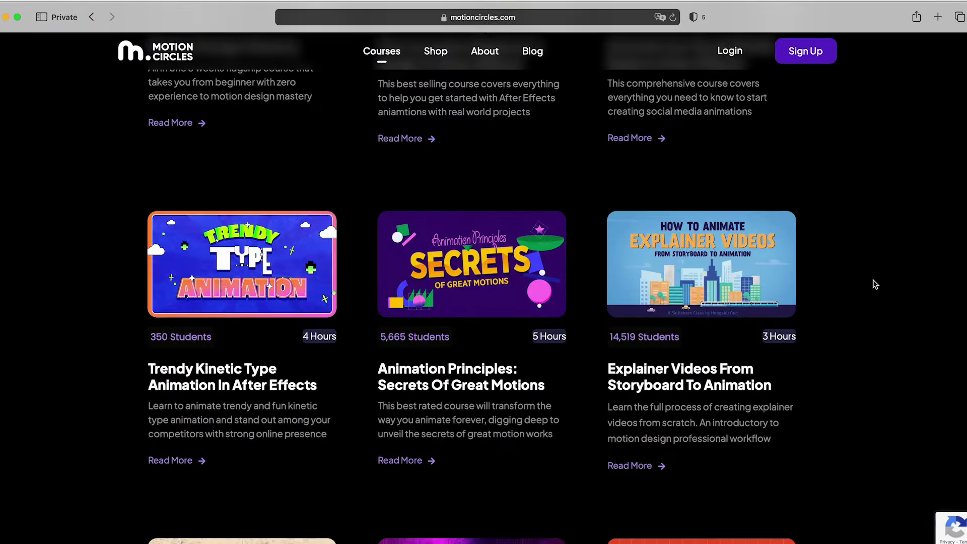
pyautogui.scroll(-6, 875, 285)
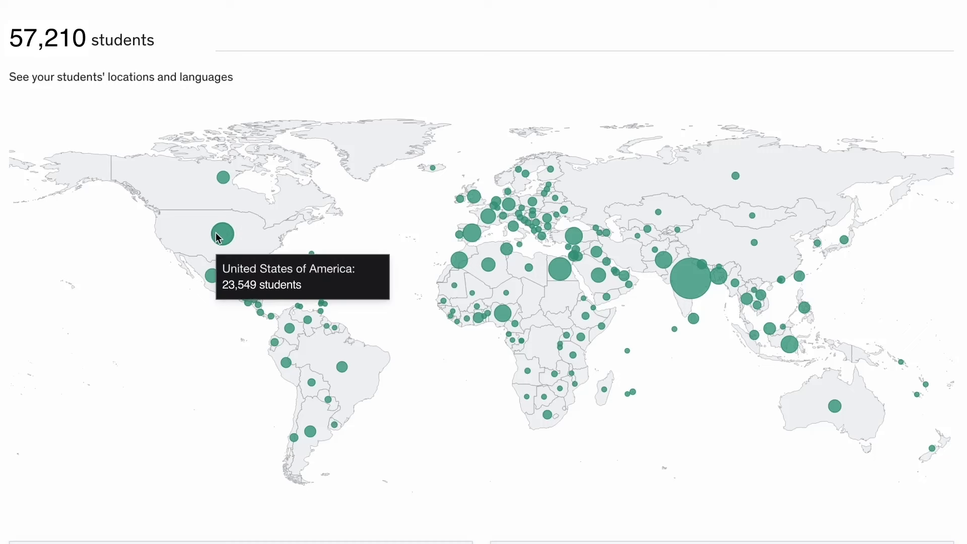